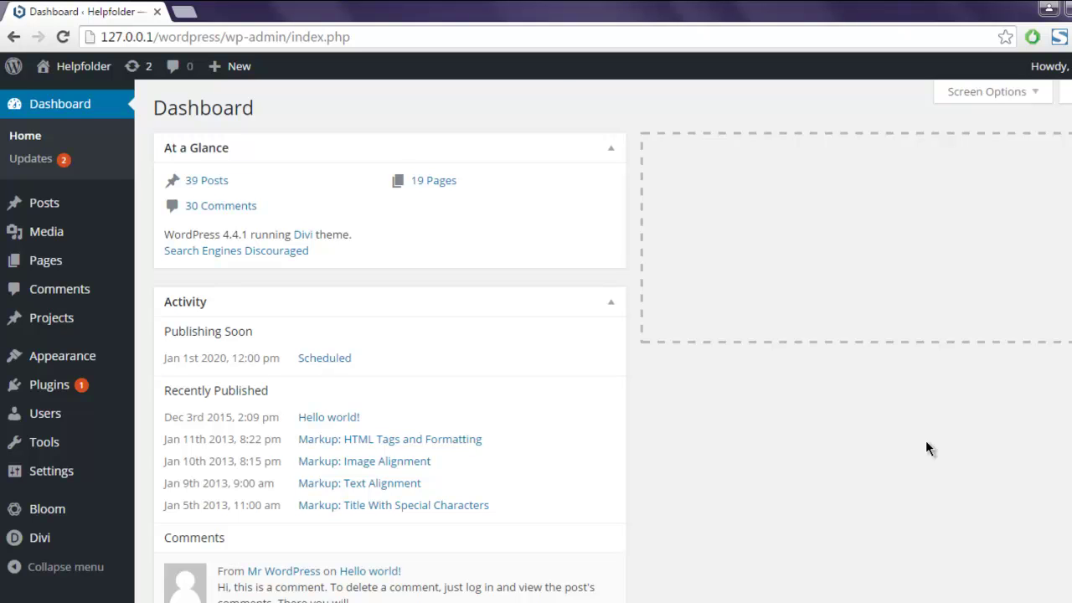
Search the plugins available for installation for "PDF viewer"
{"action": "mouse_move", "coordinate": [72, 389]}
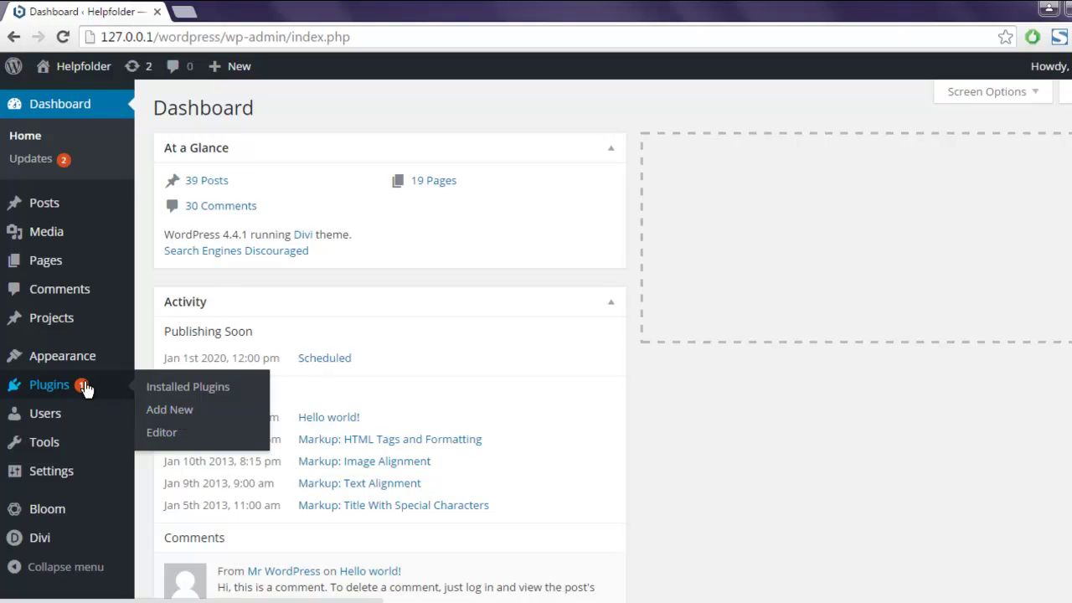
{"action": "left_click", "coordinate": [170, 409]}
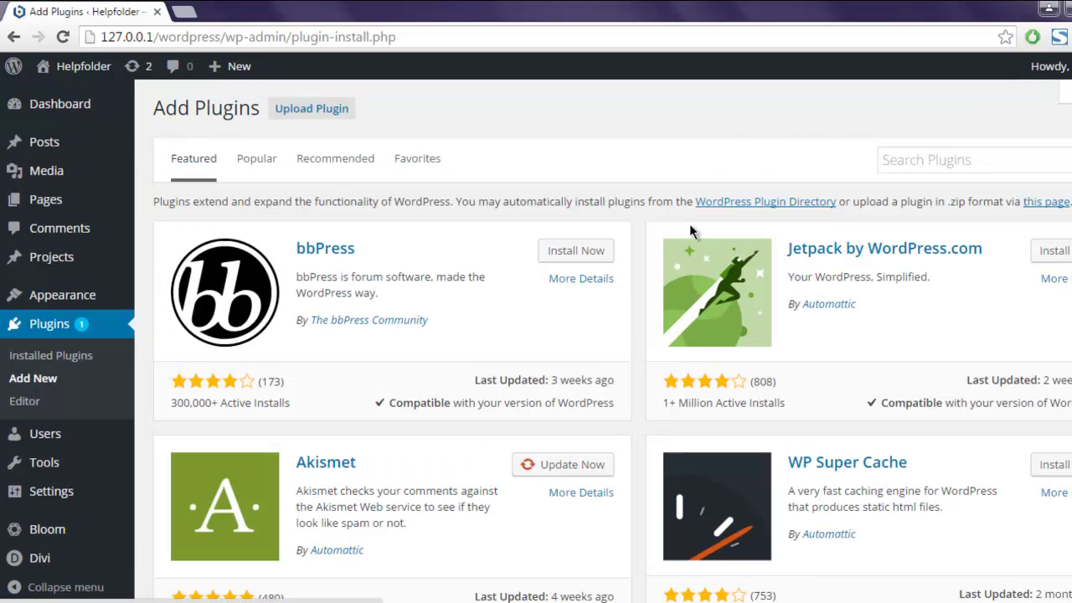
{"action": "left_click", "coordinate": [898, 162]}
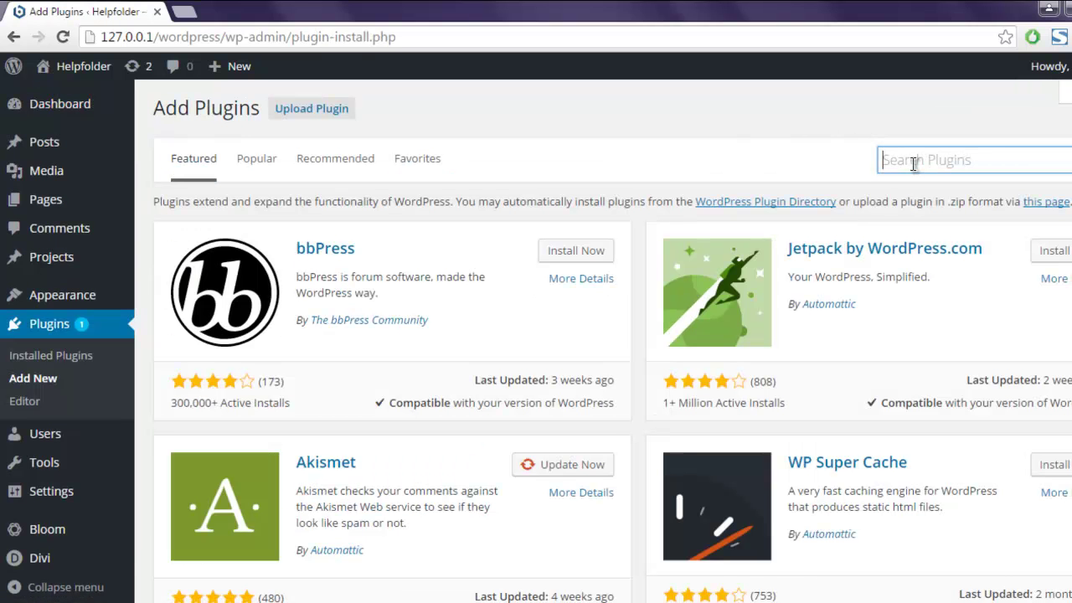
{"action": "type", "text": "PDF viewer"}
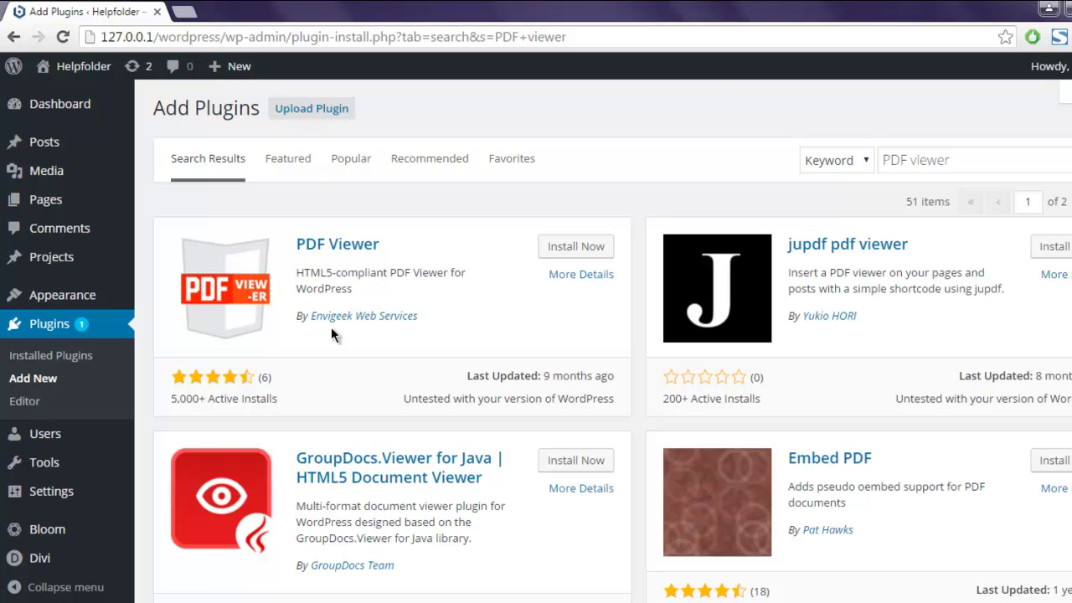
Install the PDF Viewer plugin by Envigeek Web Services and activate it
{"action": "left_click", "coordinate": [569, 247]}
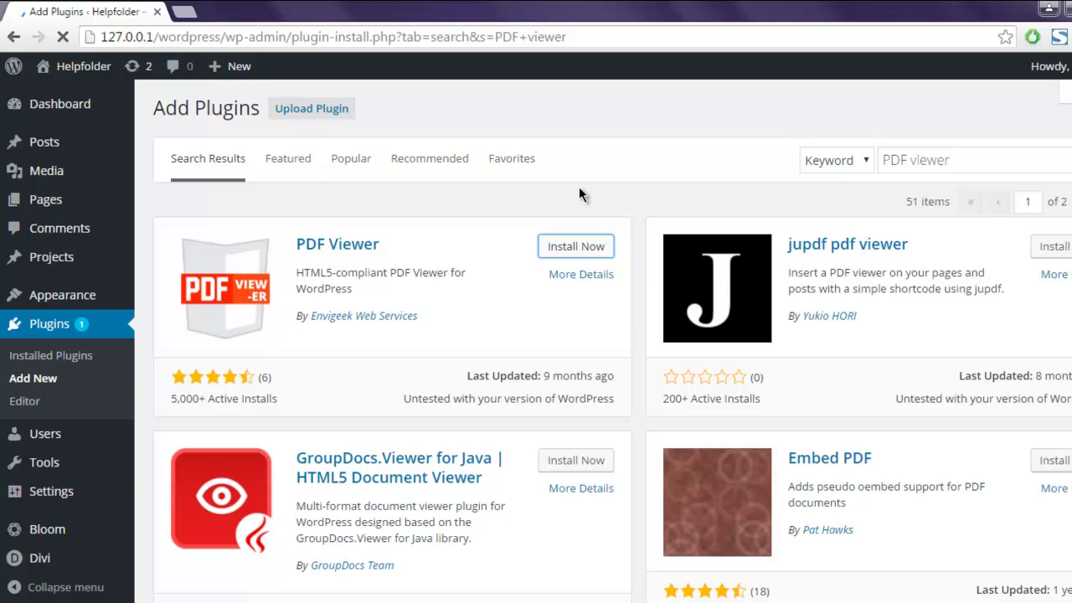
{"action": "scroll", "coordinate": [871, 327], "scroll_direction": "down", "scroll_amount": 3}
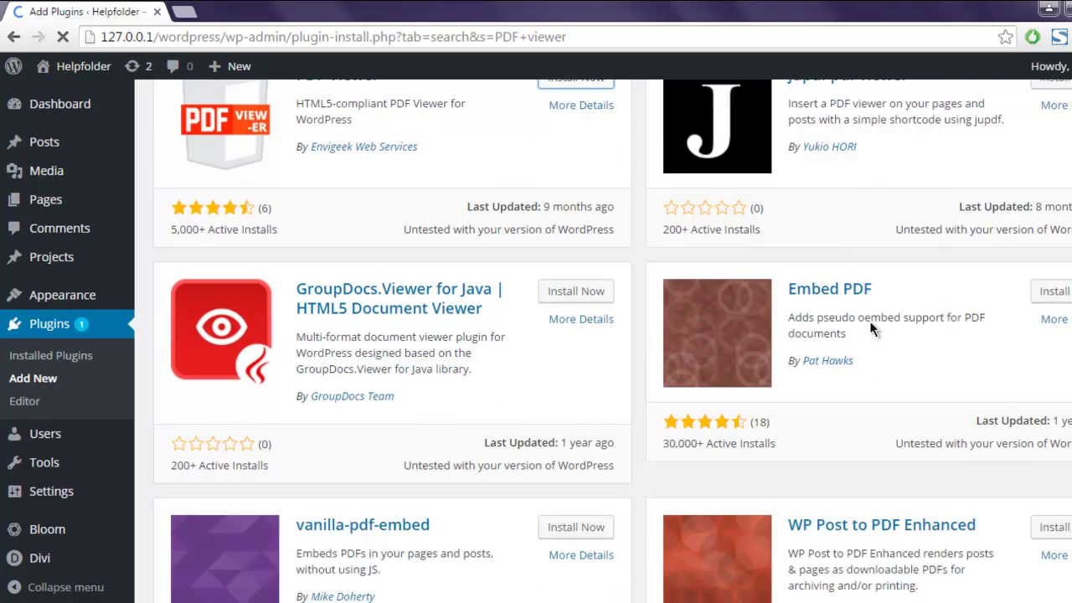
{"action": "scroll", "coordinate": [869, 323], "scroll_direction": "up", "scroll_amount": 3}
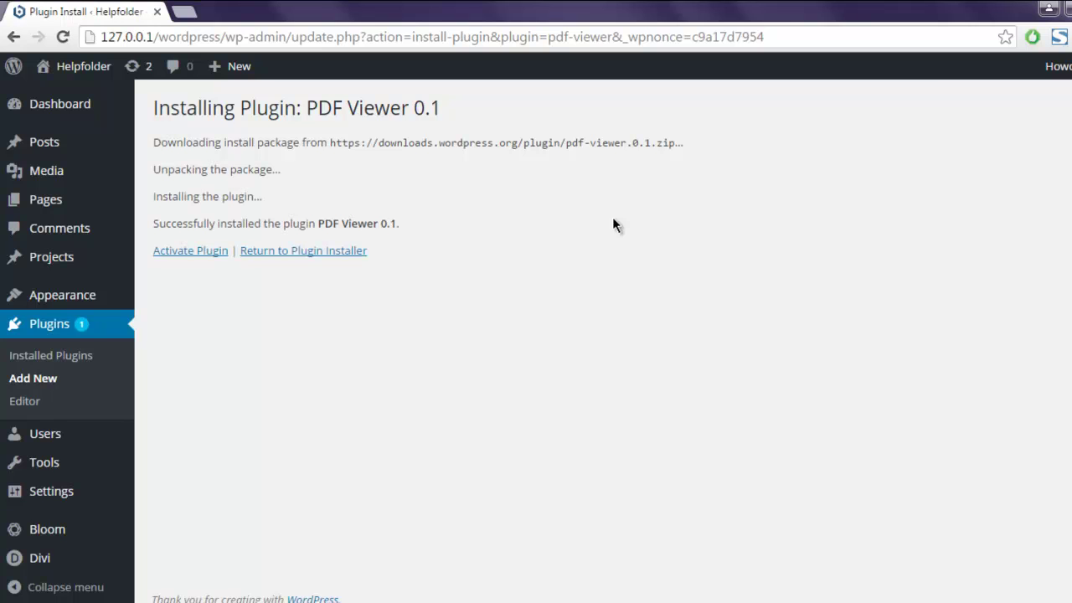
{"action": "left_click", "coordinate": [186, 256]}
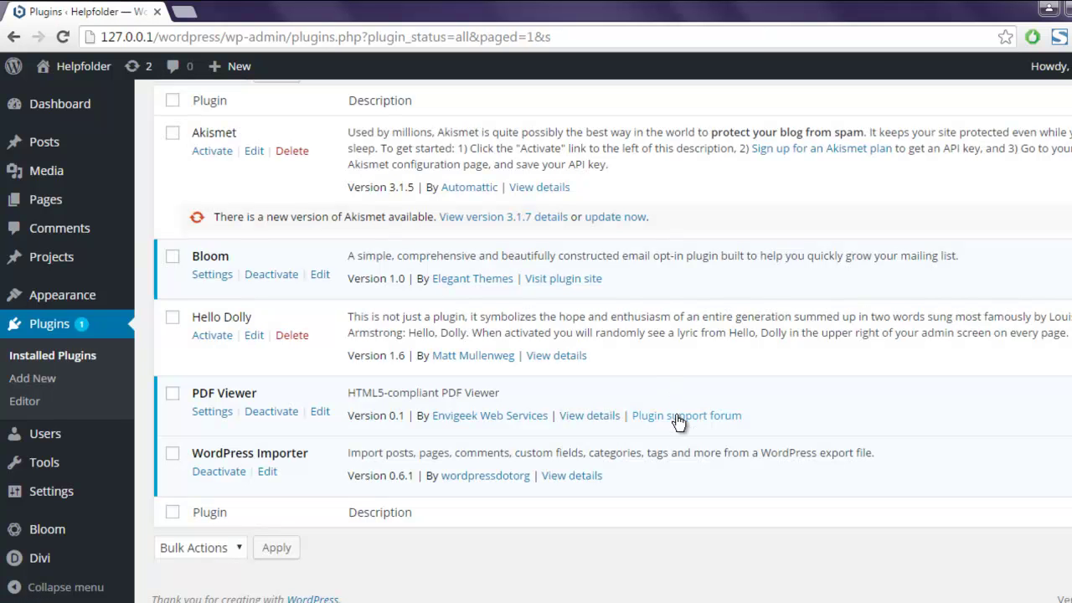
Open the PDF Viewer plugin's settings and review the shortcode format, default size, beta version and Internet Explorer support options
{"action": "left_click", "coordinate": [209, 415]}
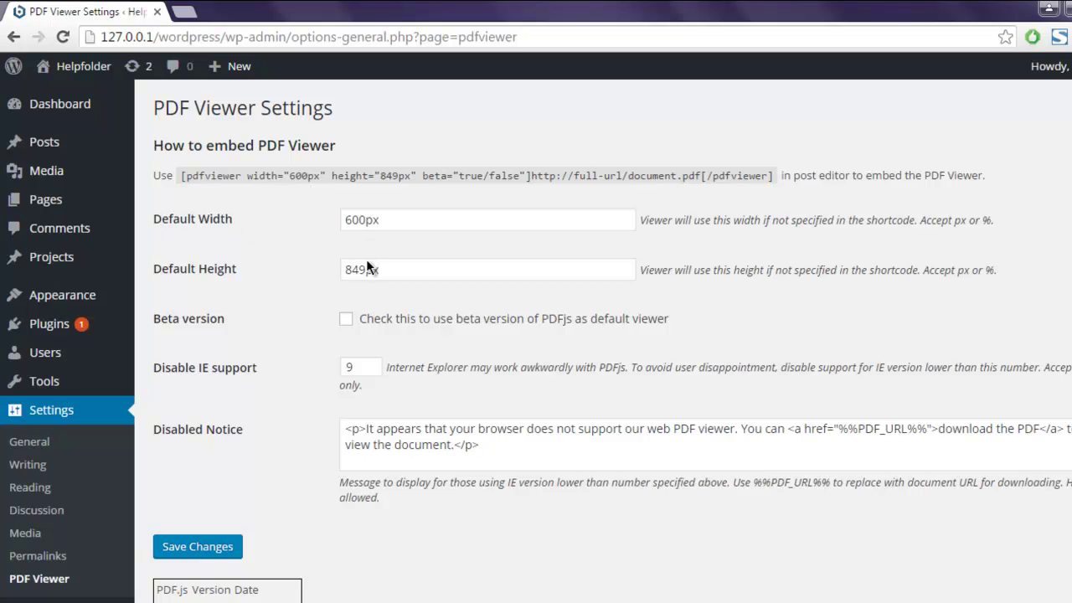
{"action": "scroll", "coordinate": [289, 257], "scroll_direction": "down", "scroll_amount": 3}
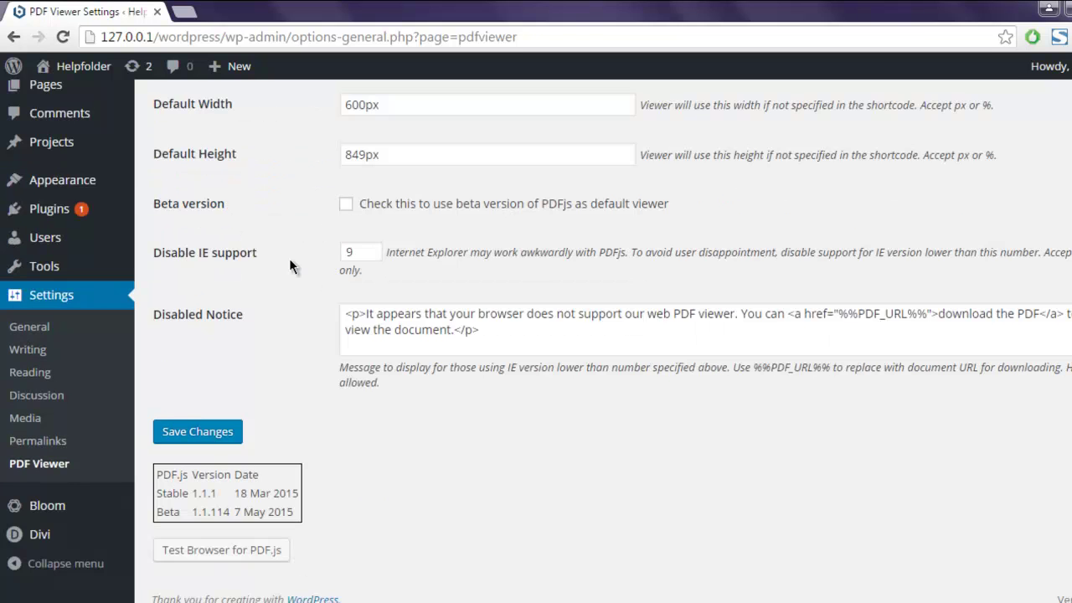
{"action": "scroll", "coordinate": [289, 258], "scroll_direction": "up", "scroll_amount": 3}
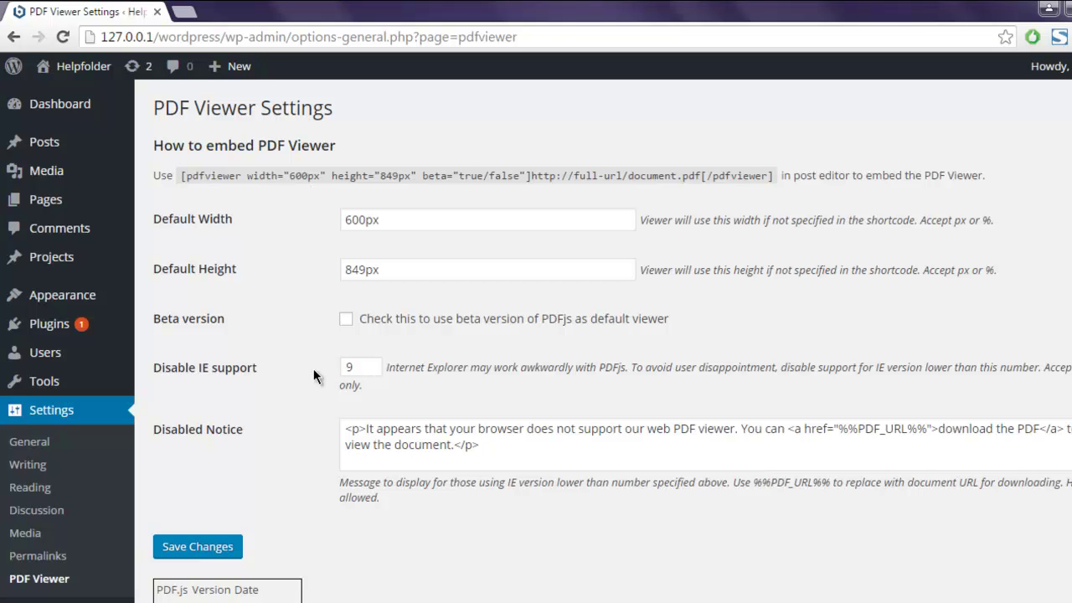
{"action": "double_click", "coordinate": [359, 367]}
{"action": "left_click", "coordinate": [308, 374]}
Open the post "Markup: Image Alignment" for editing from the list of all posts
{"action": "mouse_move", "coordinate": [38, 149]}
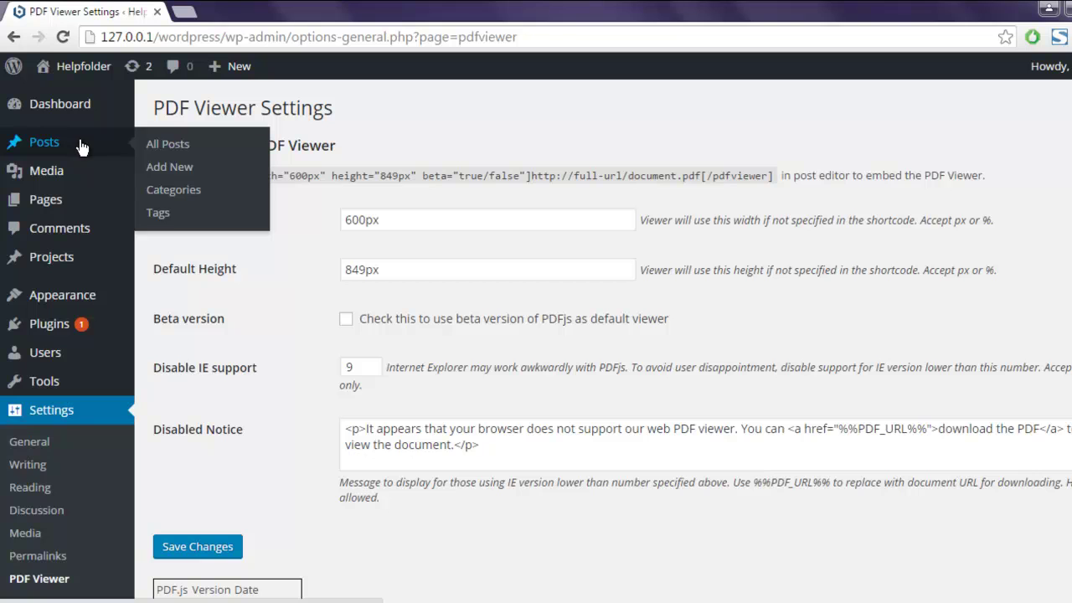
{"action": "left_click", "coordinate": [191, 144]}
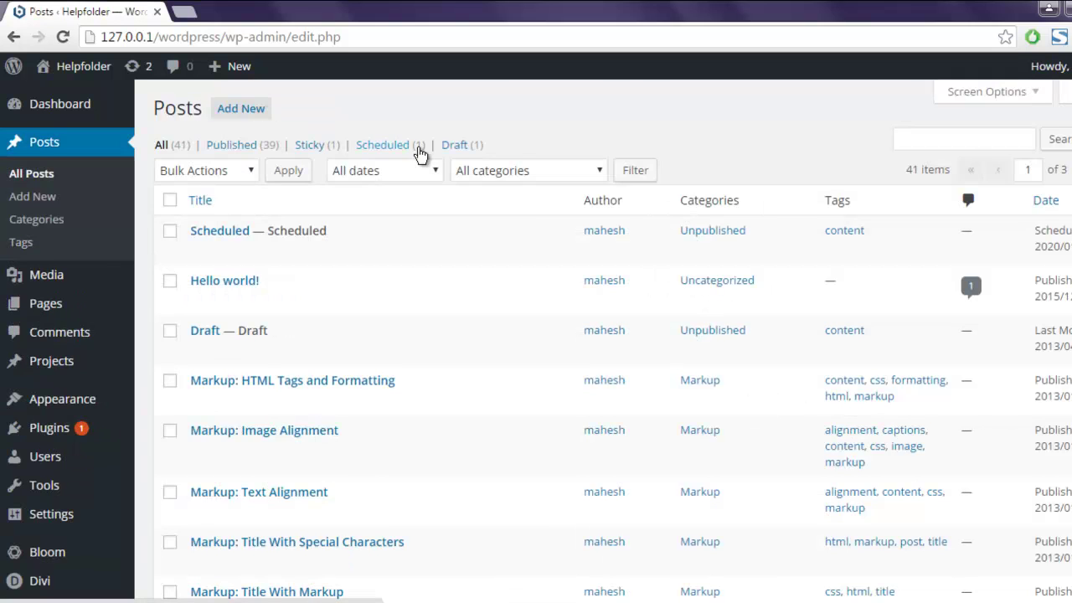
{"action": "scroll", "coordinate": [527, 230], "scroll_direction": "down", "scroll_amount": 1}
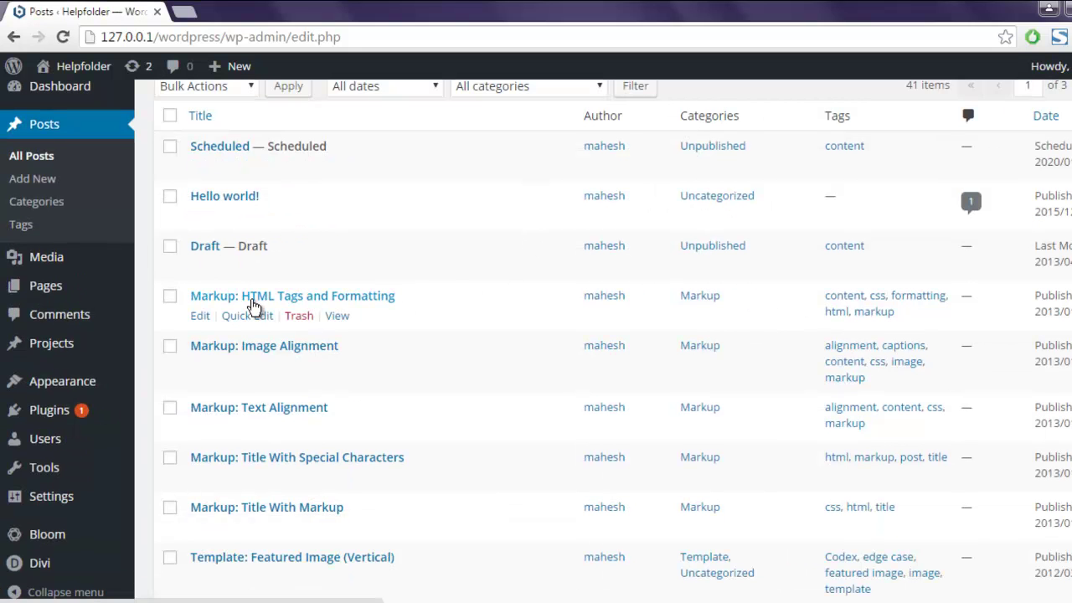
{"action": "left_click", "coordinate": [200, 366]}
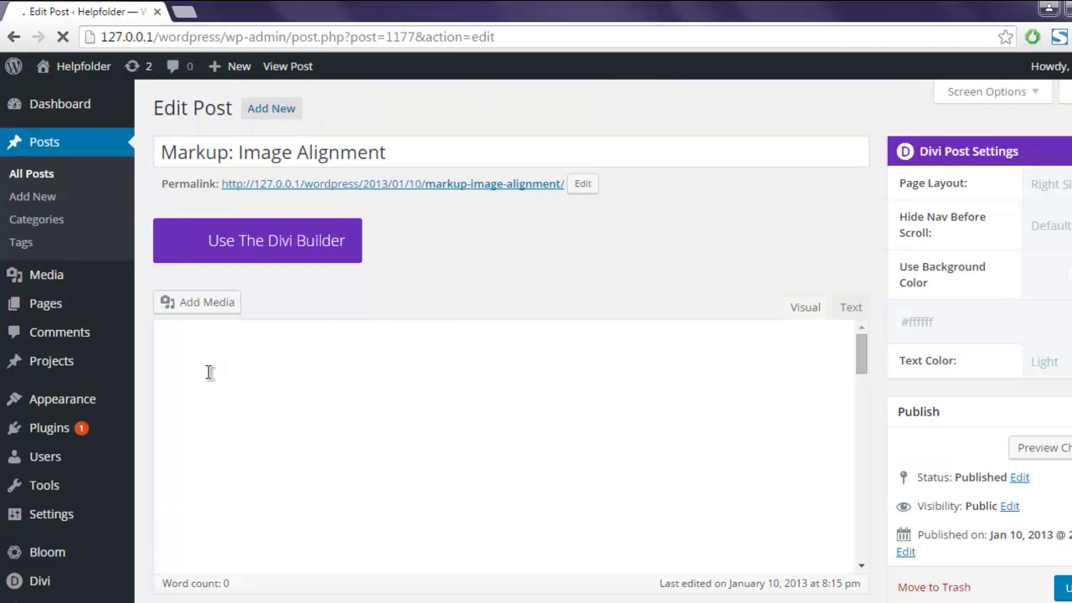
Insert two blank lines after the captioned-image paragraph ending "Don't let anyone else tell you differently." near the post's end
{"action": "scroll", "coordinate": [648, 263], "scroll_direction": "down", "scroll_amount": 1}
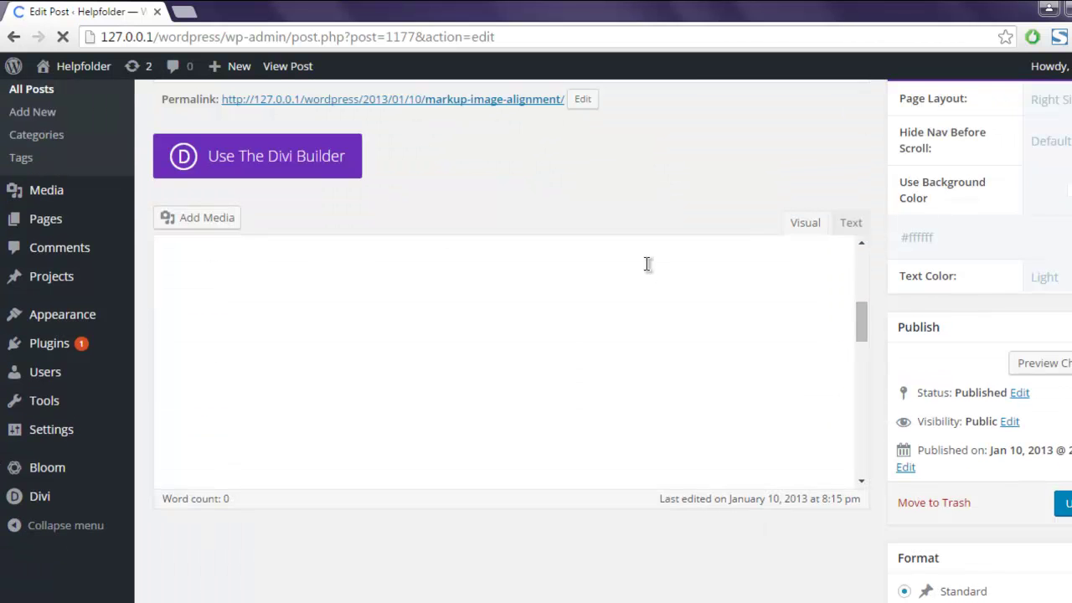
{"action": "scroll", "coordinate": [626, 302], "scroll_direction": "up", "scroll_amount": 3}
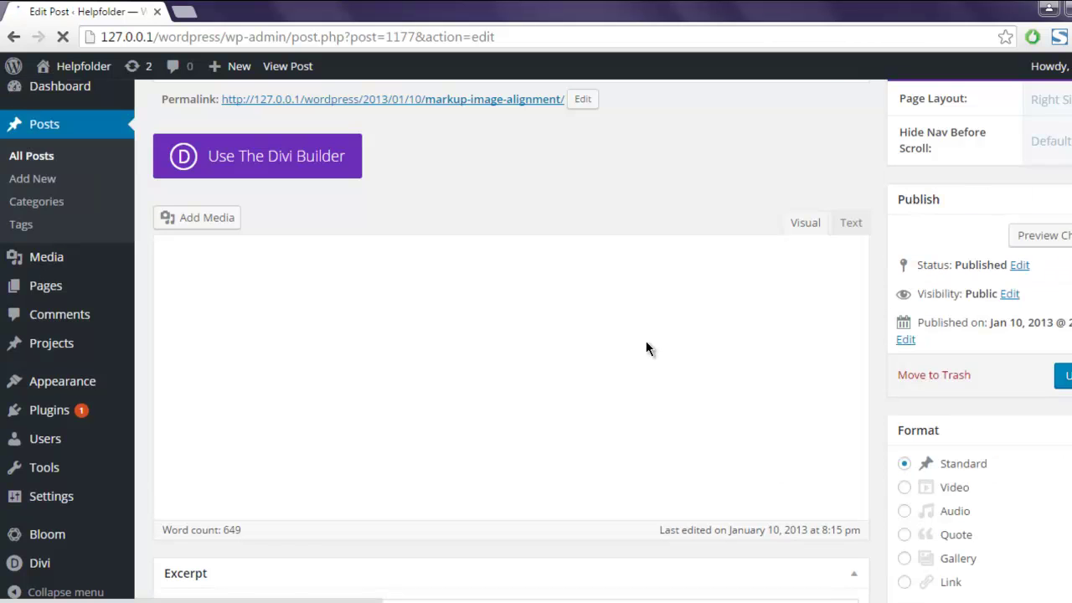
{"action": "scroll", "coordinate": [657, 305], "scroll_direction": "down", "scroll_amount": 10}
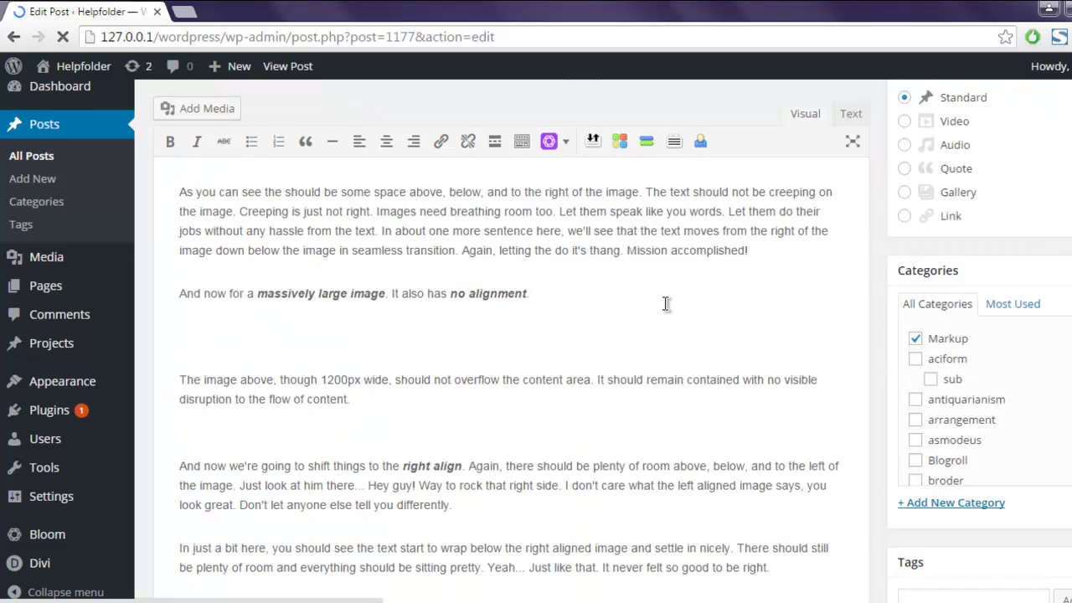
{"action": "scroll", "coordinate": [666, 305], "scroll_direction": "down", "scroll_amount": 10}
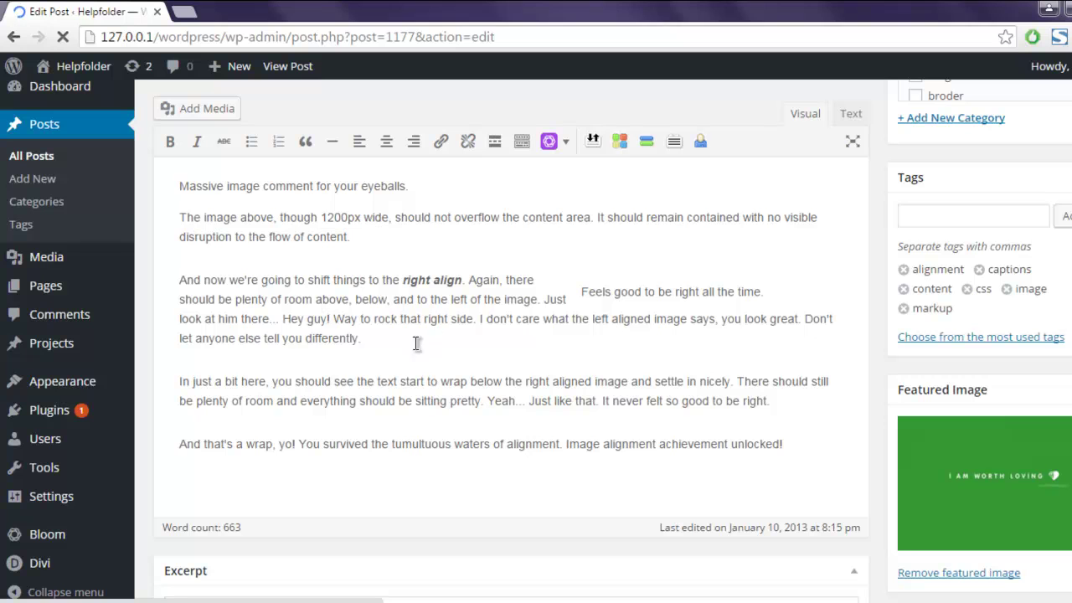
{"action": "left_click", "coordinate": [416, 335]}
{"action": "key", "text": "Return"}
{"action": "key", "text": "Return"}
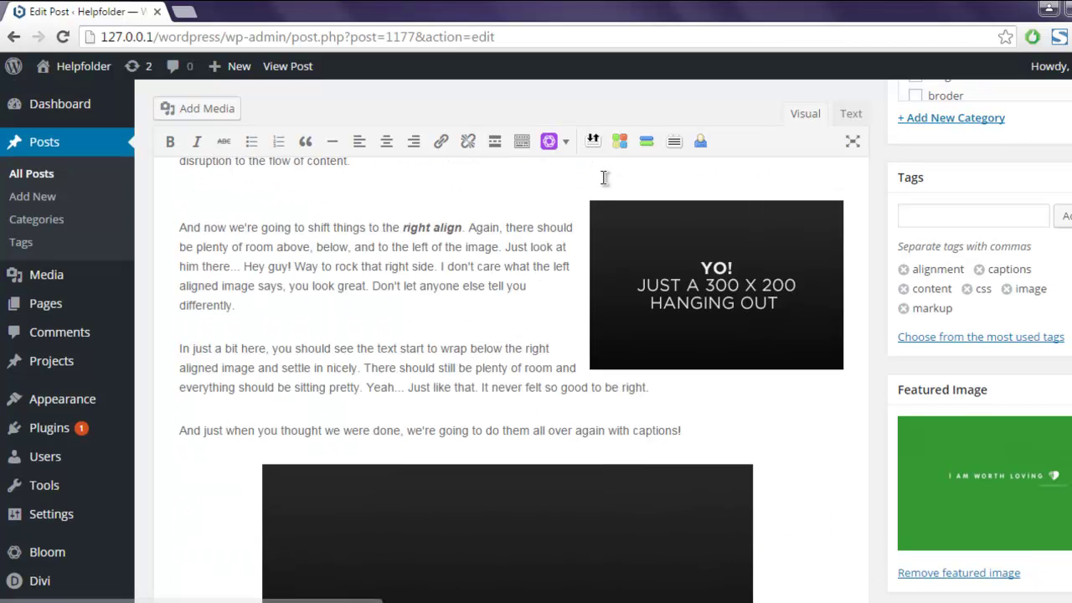
Insert several blank lines between the paragraph ending "It never felt so good to be right." and the closing "And that's a wrap" line
{"action": "scroll", "coordinate": [718, 299], "scroll_direction": "down", "scroll_amount": 3}
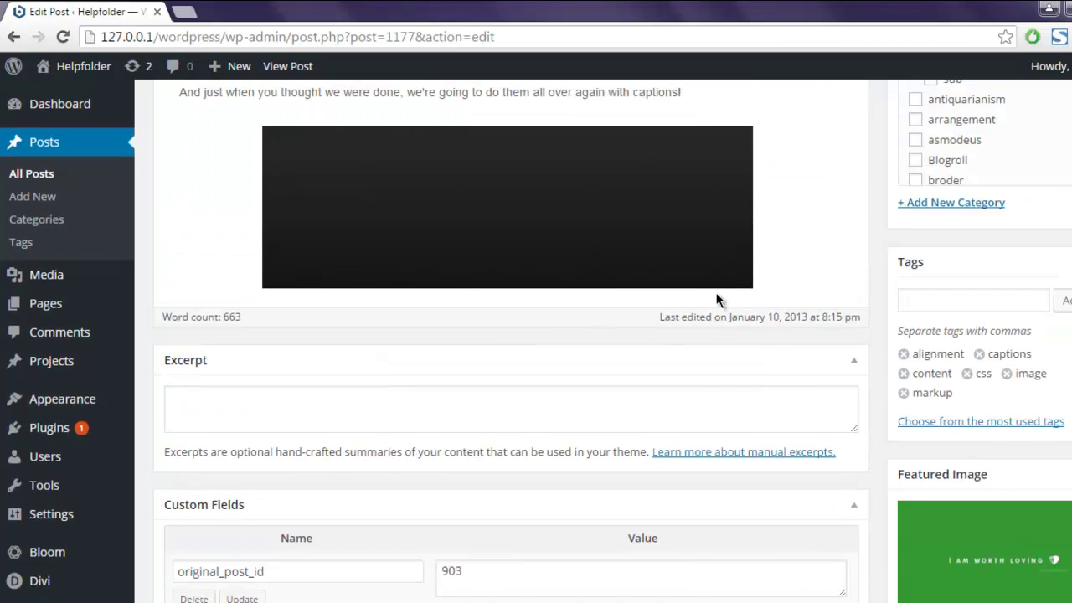
{"action": "scroll", "coordinate": [754, 302], "scroll_direction": "down", "scroll_amount": 10}
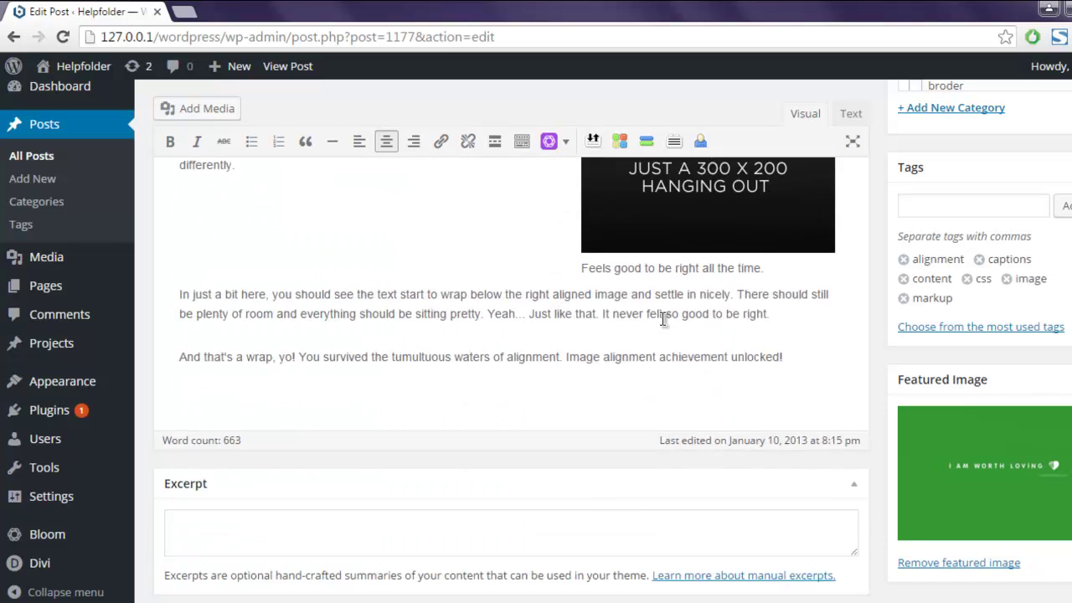
{"action": "scroll", "coordinate": [663, 319], "scroll_direction": "down", "scroll_amount": 1}
{"action": "left_click", "coordinate": [787, 231]}
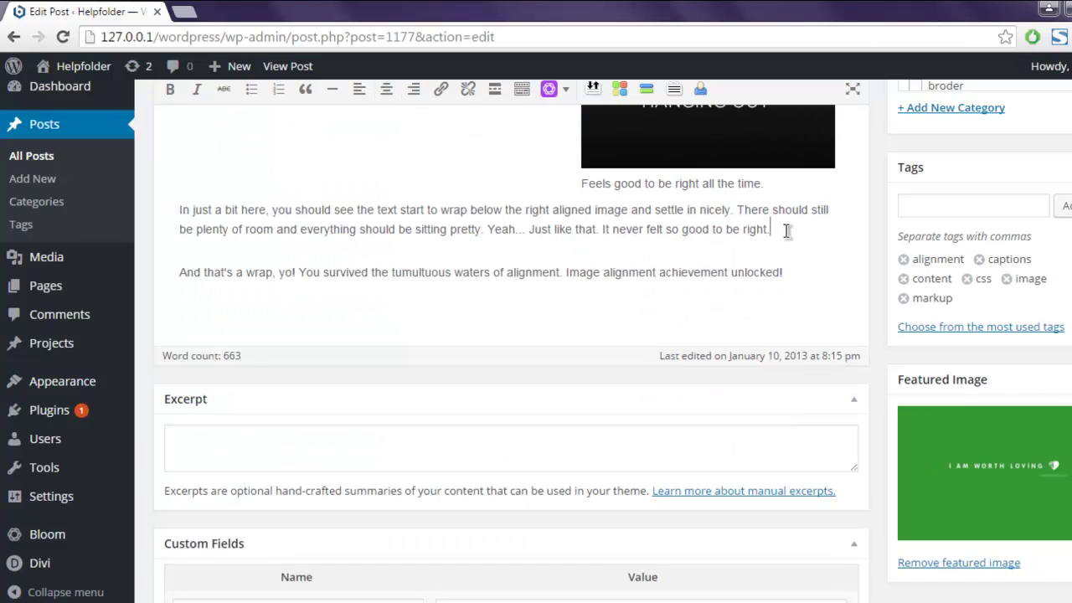
{"action": "key", "text": "Return"}
{"action": "key", "text": "Return"}
{"action": "key", "text": "Return"}
{"action": "key", "text": "Return"}
{"action": "key", "text": "Return"}
{"action": "key", "text": "Return"}
{"action": "key", "text": "Return"}
{"action": "key", "text": "Return"}
{"action": "key", "text": "Return"}
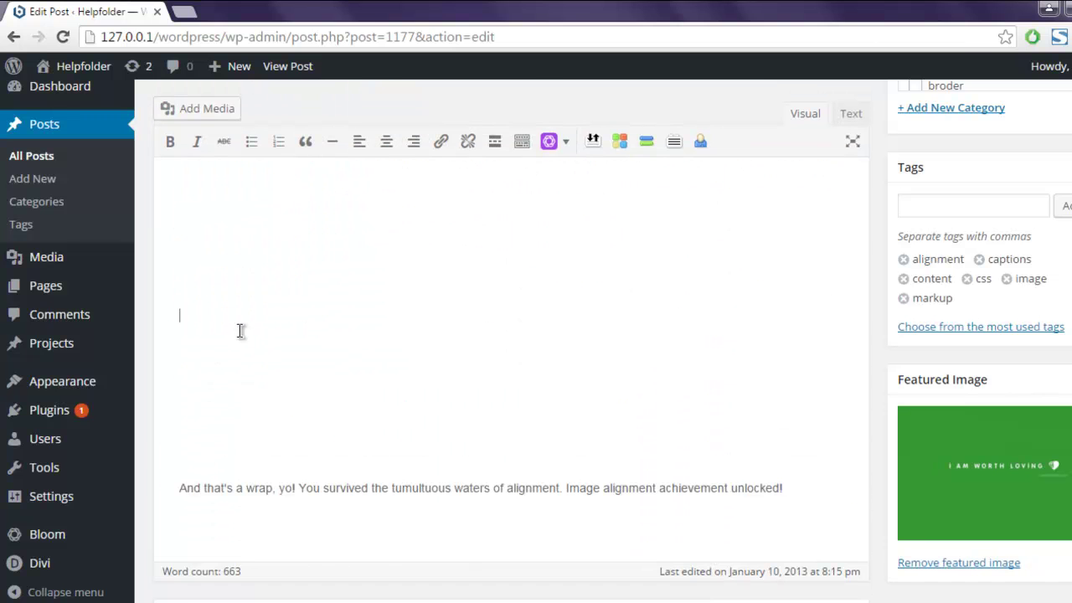
Copy the file URL of Sample.pdf from its attachment details in the media library, and return to the post without inserting it
{"action": "left_click", "coordinate": [206, 109]}
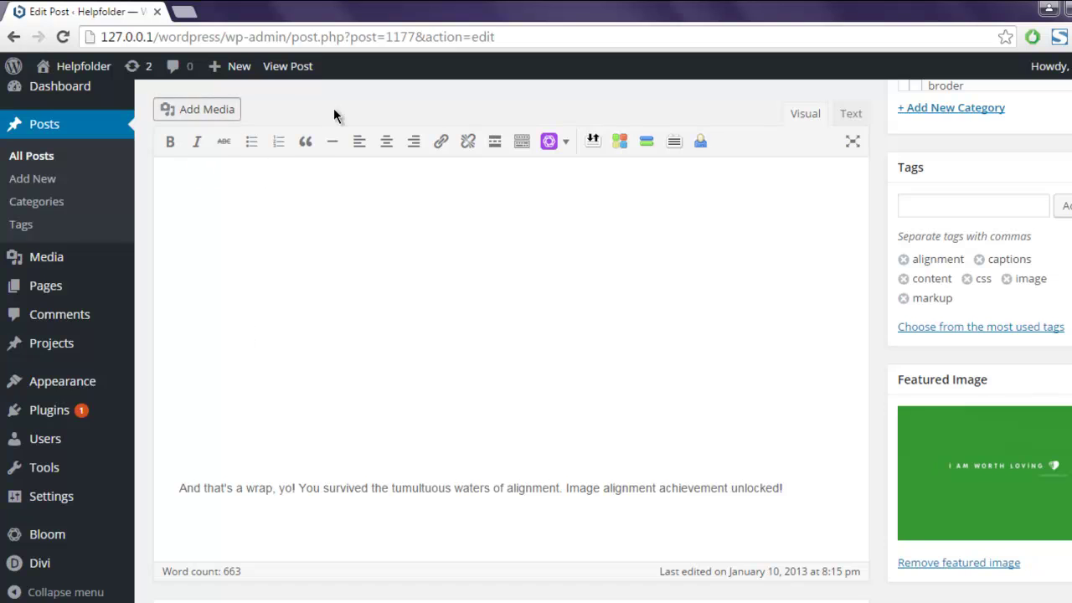
{"action": "left_click", "coordinate": [307, 137]}
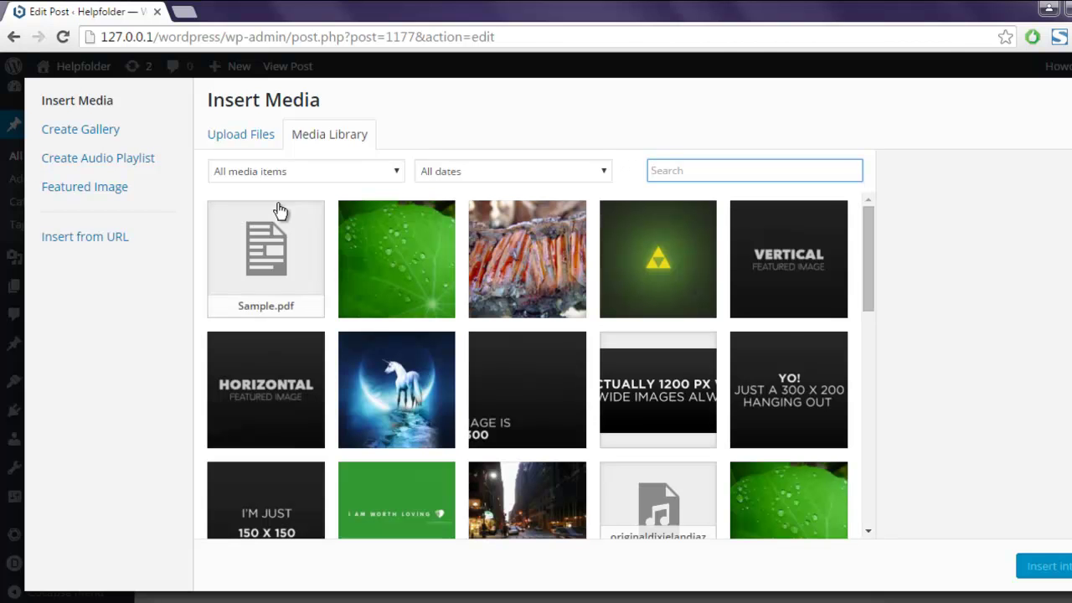
{"action": "left_click", "coordinate": [265, 279]}
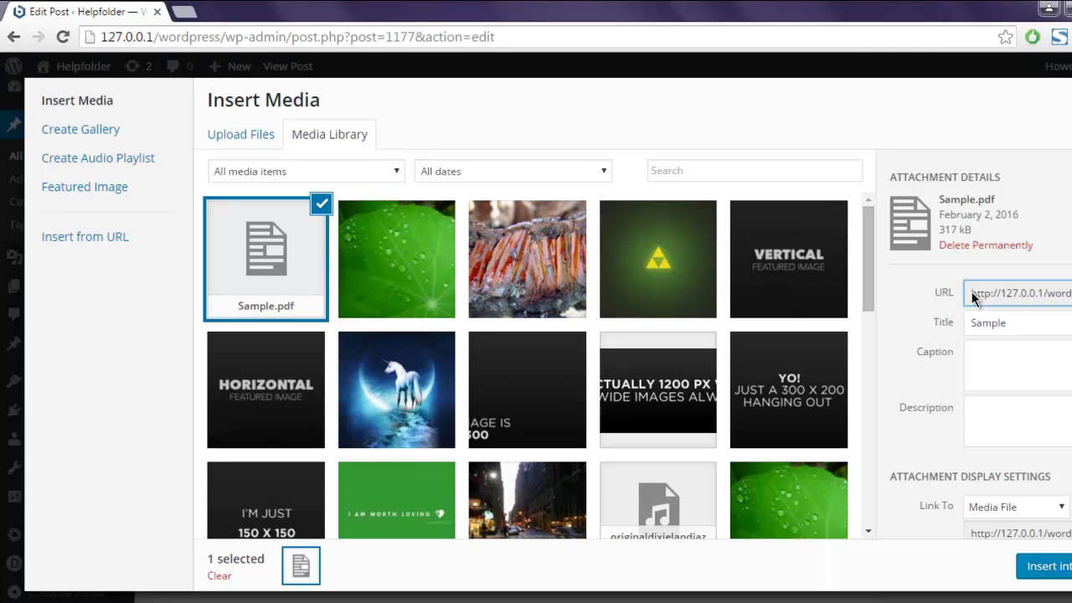
{"action": "left_click_drag", "start_coordinate": [971, 295], "coordinate": [1071, 293]}
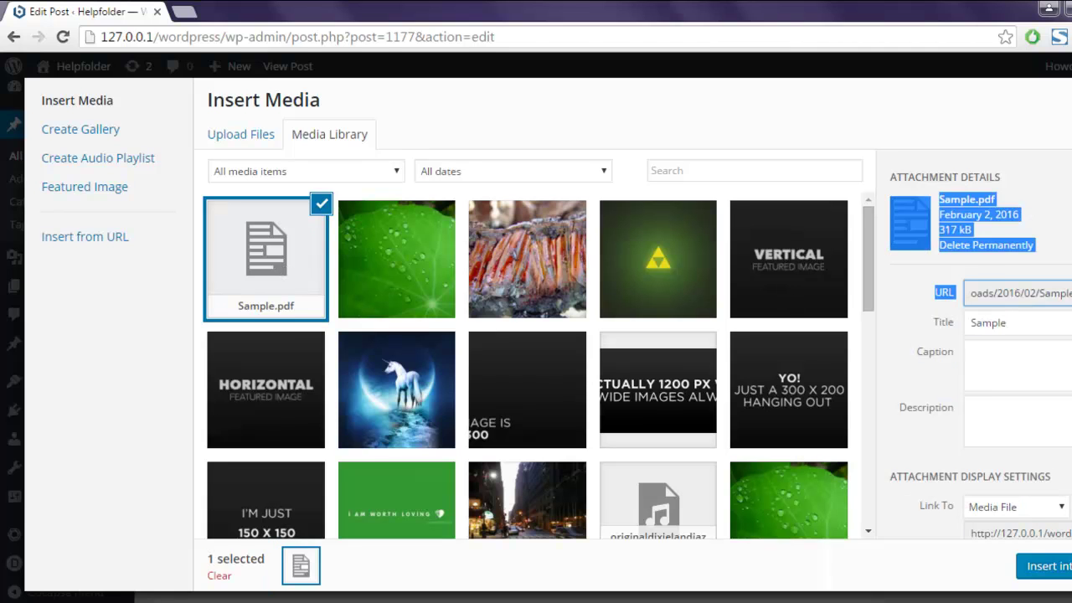
{"action": "left_click_drag", "start_coordinate": [1062, 293], "coordinate": [944, 293]}
{"action": "right_click", "coordinate": [998, 291]}
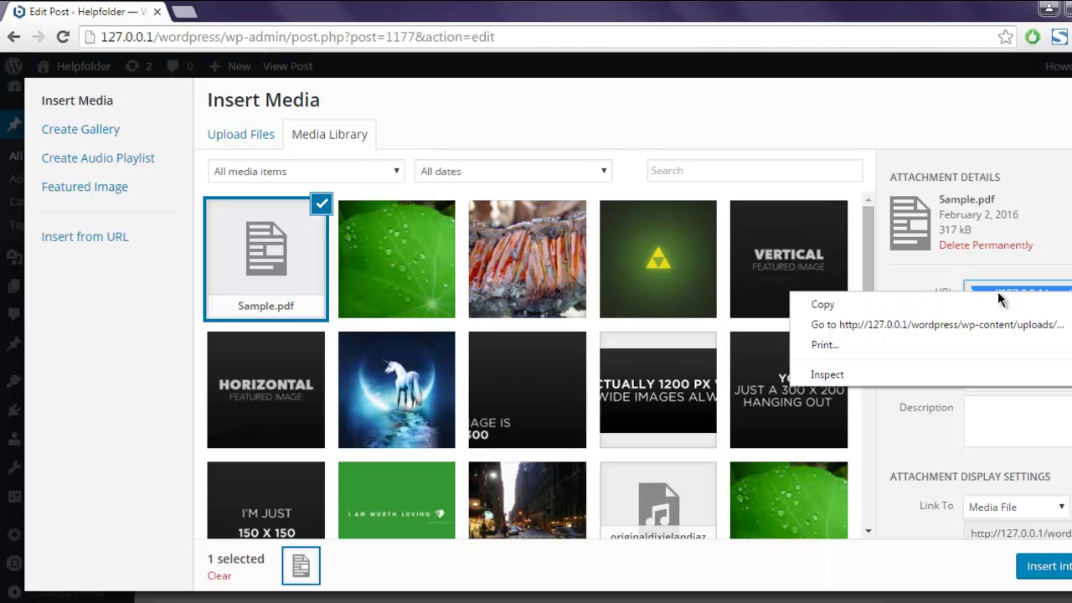
{"action": "left_click", "coordinate": [829, 303]}
{"action": "key", "text": "Escape"}
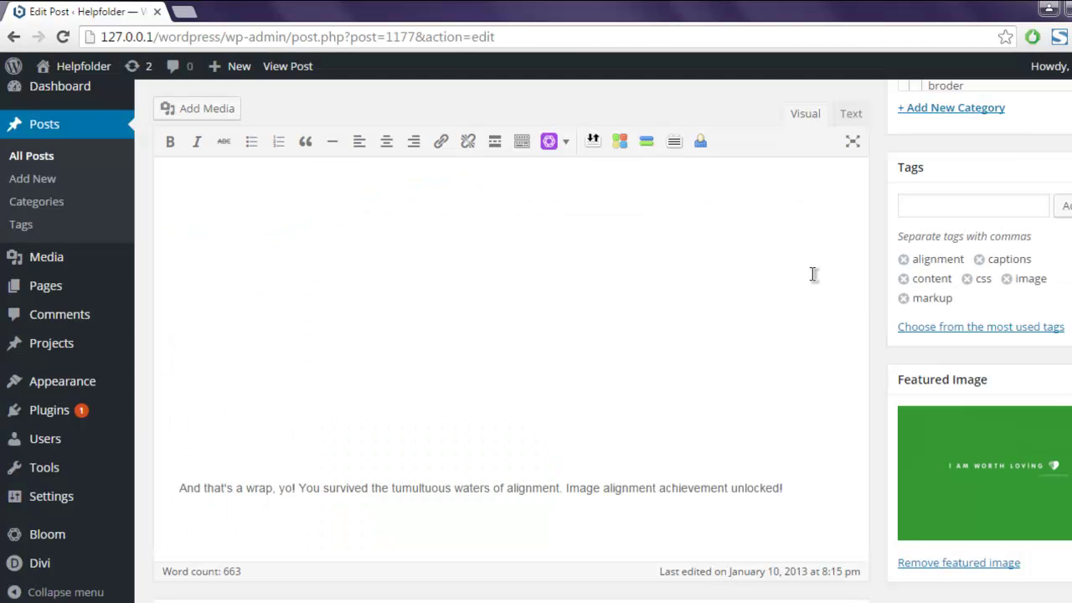
In the post's HTML source, replace the &nbsp; lines before "And that's a wrap" with [pdfviewer] followed by the copied Sample.pdf URL
{"action": "left_click", "coordinate": [850, 116]}
{"action": "scroll", "coordinate": [777, 241], "scroll_direction": "down", "scroll_amount": 15}
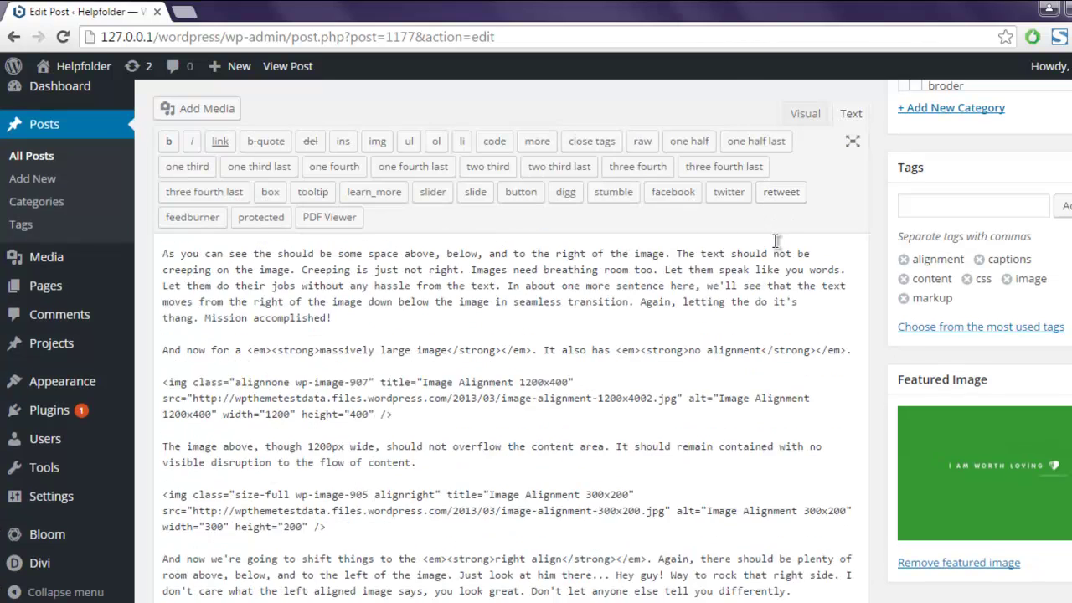
{"action": "scroll", "coordinate": [747, 342], "scroll_direction": "down", "scroll_amount": 5}
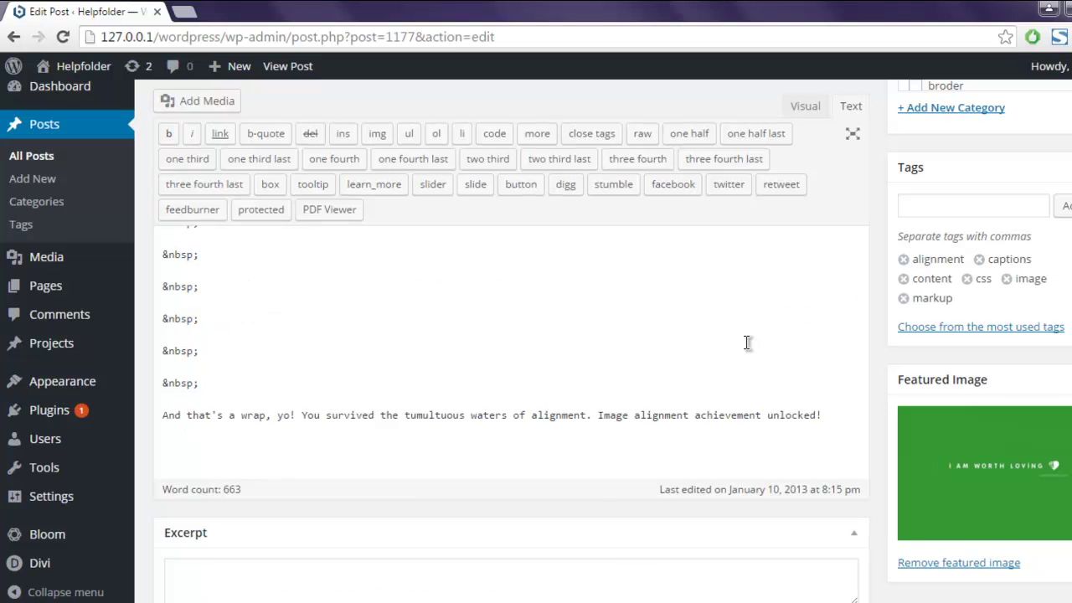
{"action": "left_click_drag", "start_coordinate": [211, 466], "coordinate": [162, 275]}
{"action": "type", "text": "["}
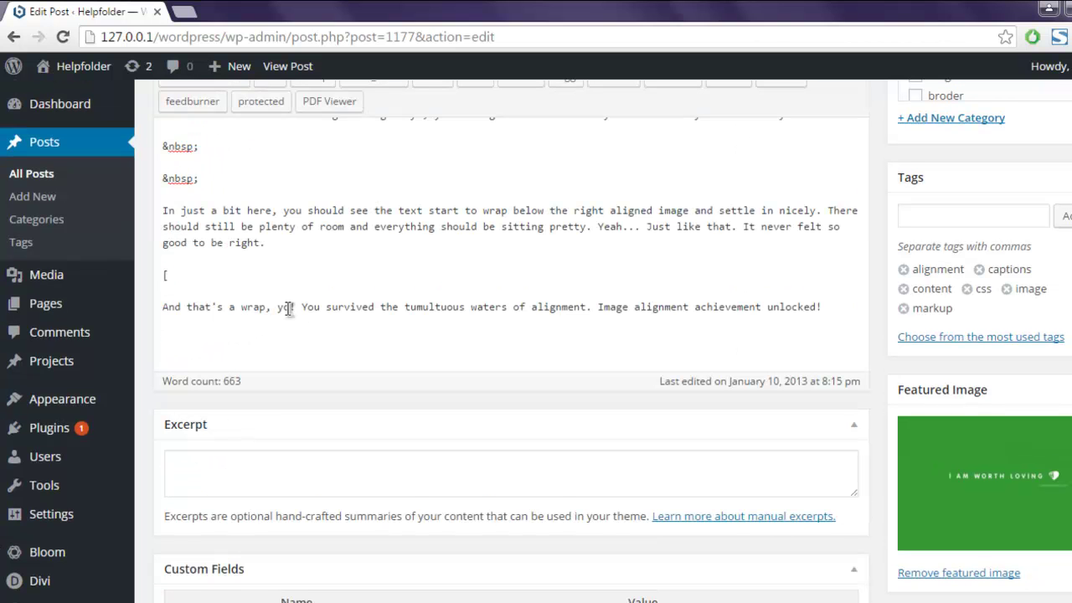
{"action": "type", "text": "pdfviewer]"}
{"action": "key", "text": "ctrl+v"}
{"action": "type", "text": "f"}
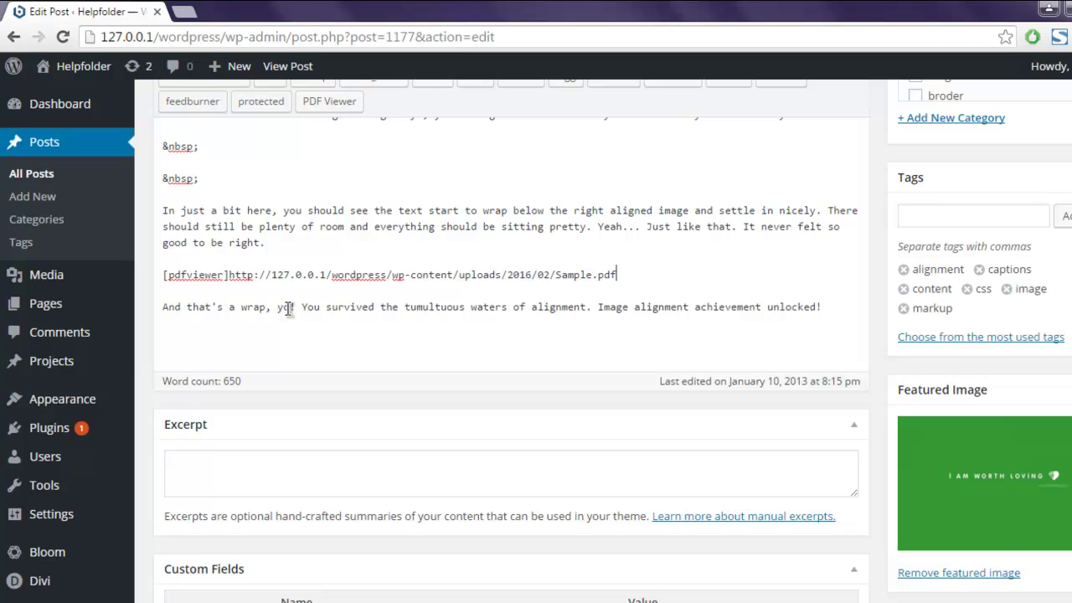
Close the shortcode directly after the Sample.pdf URL with [/pdfviewer]
{"action": "type", "text": "[/pdf"}
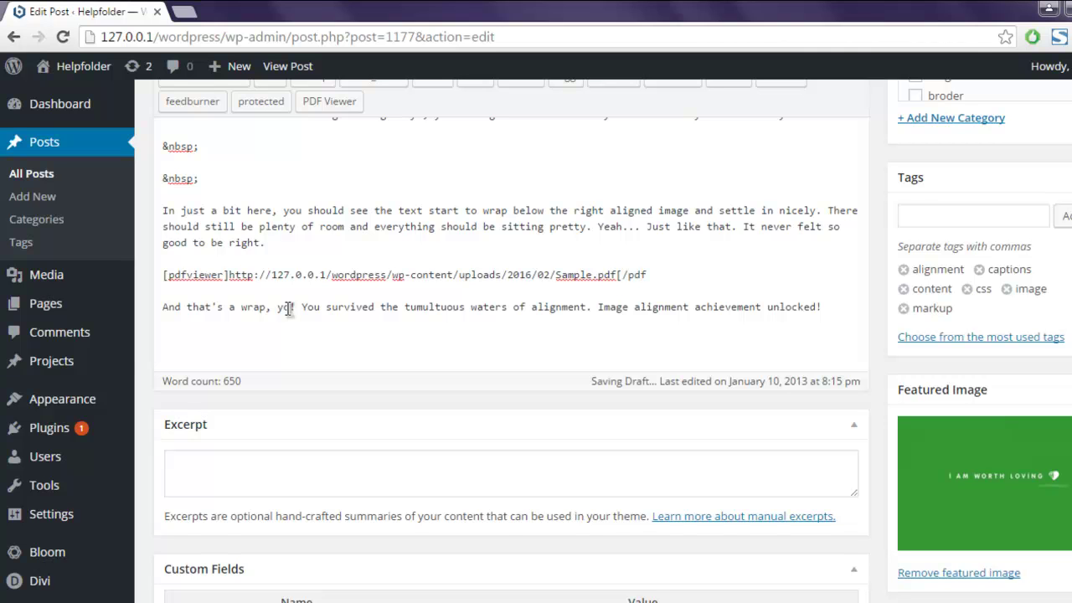
{"action": "type", "text": "viewer"}
{"action": "key", "text": "BackSpace"}
{"action": "key", "text": "BackSpace"}
{"action": "key", "text": "BackSpace"}
{"action": "key", "text": "BackSpace"}
{"action": "key", "text": "BackSpace"}
{"action": "type", "text": "o"}
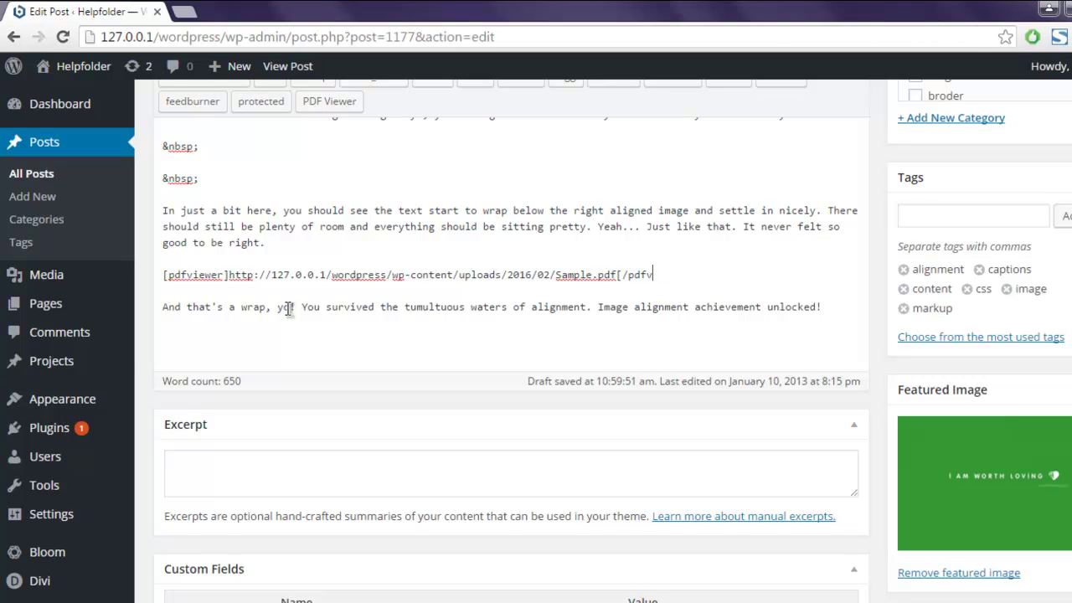
{"action": "type", "text": "iewer]"}
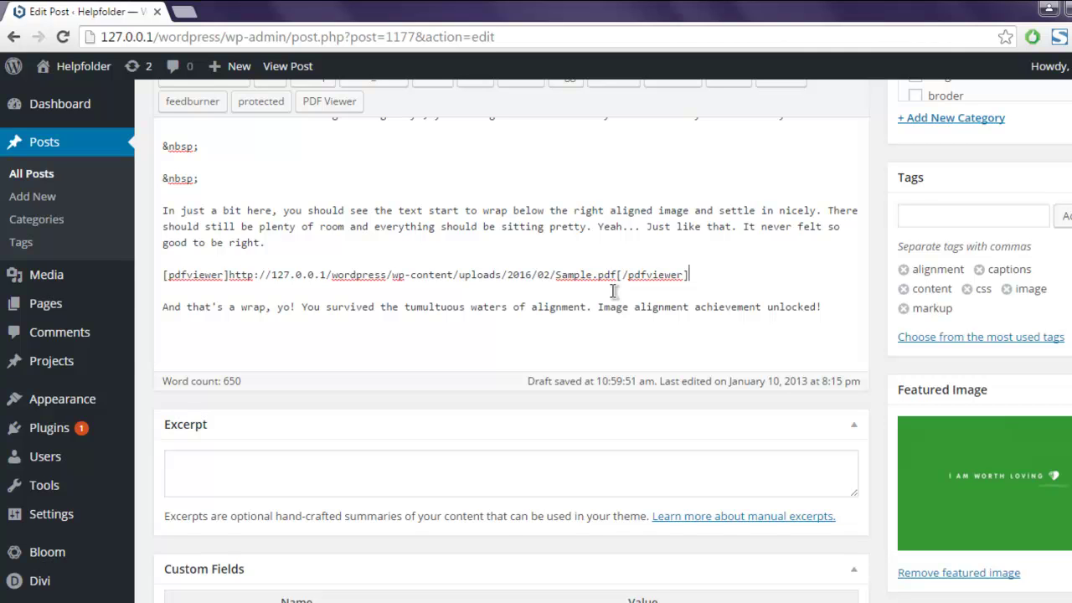
Update the post and open its published page in a new browser tab
{"action": "scroll", "coordinate": [614, 291], "scroll_direction": "up", "scroll_amount": 5}
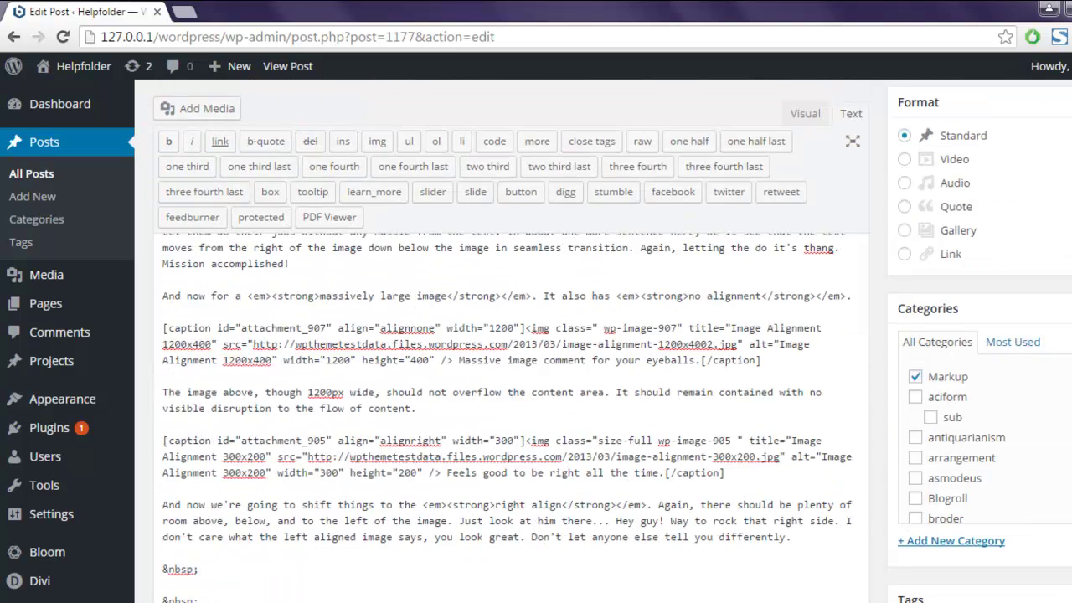
{"action": "scroll", "coordinate": [511, 418], "scroll_direction": "up", "scroll_amount": 10}
{"action": "left_click", "coordinate": [1062, 424]}
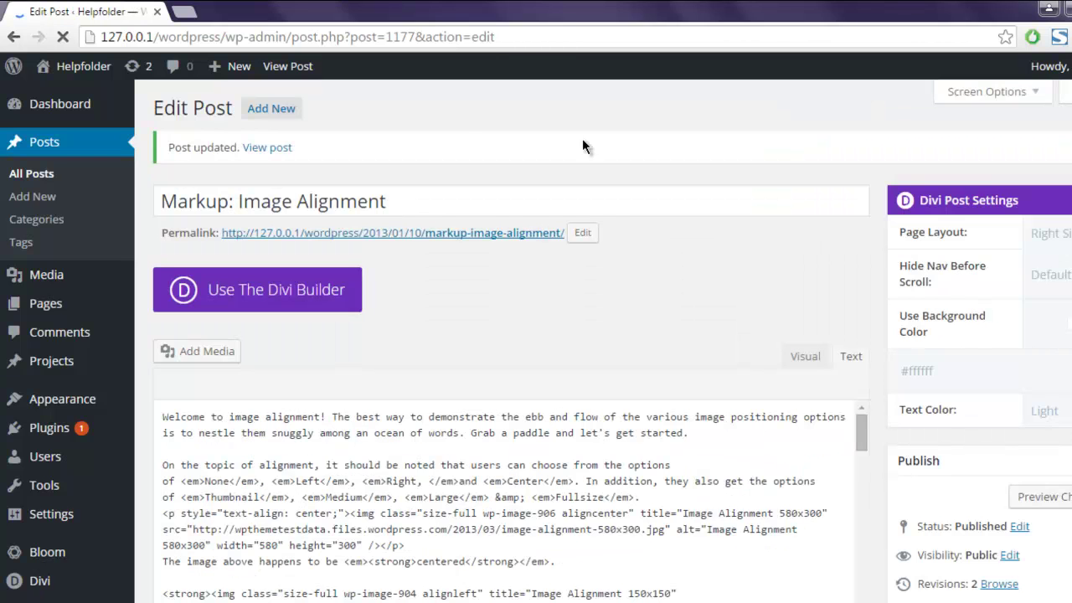
{"action": "right_click", "coordinate": [278, 149]}
{"action": "left_click", "coordinate": [316, 159]}
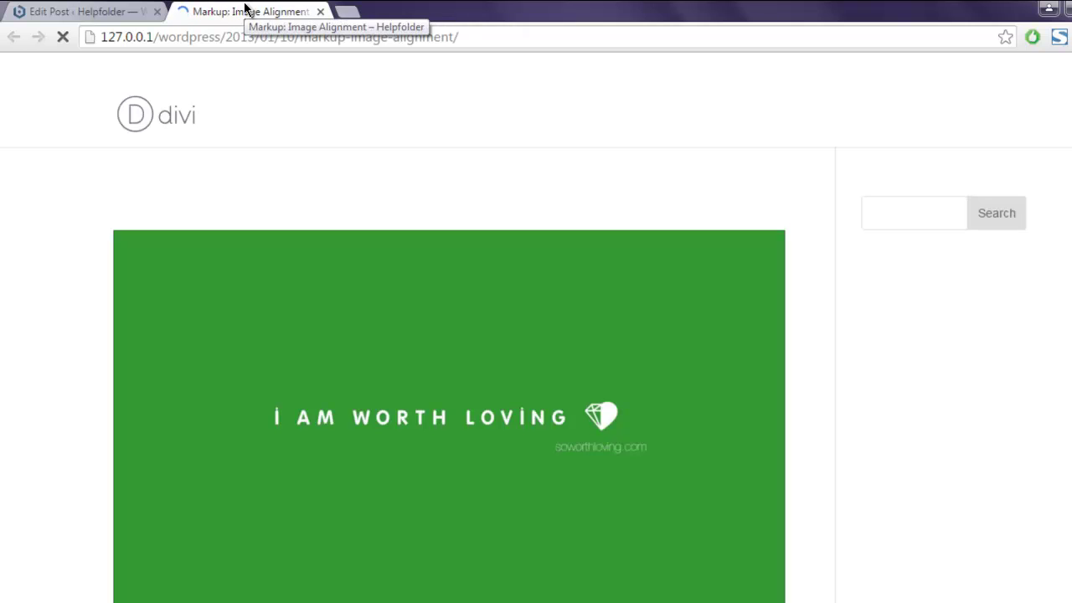
Examine the embedded Sample.pdf viewer near the end of the published post
{"action": "scroll", "coordinate": [11, 216], "scroll_direction": "down", "scroll_amount": 3}
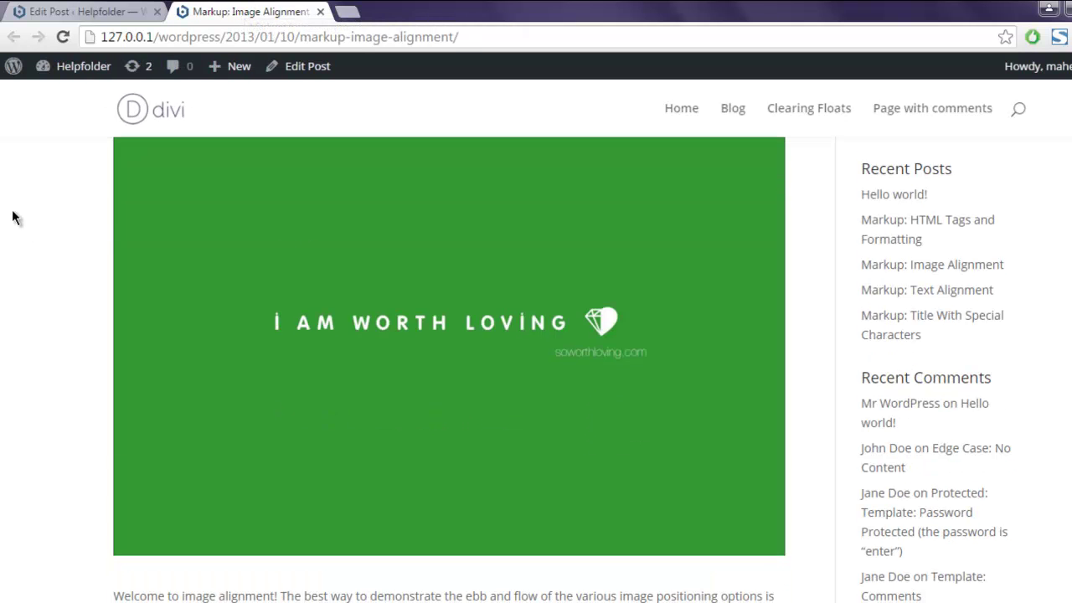
{"action": "scroll", "coordinate": [12, 216], "scroll_direction": "down", "scroll_amount": 10}
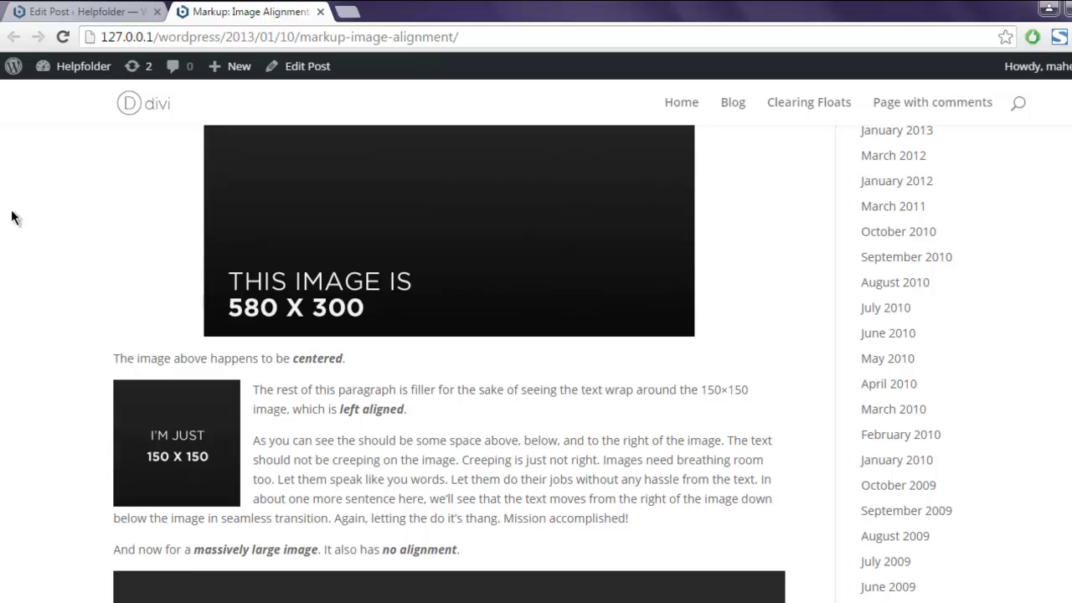
{"action": "scroll", "coordinate": [11, 216], "scroll_direction": "down", "scroll_amount": 12}
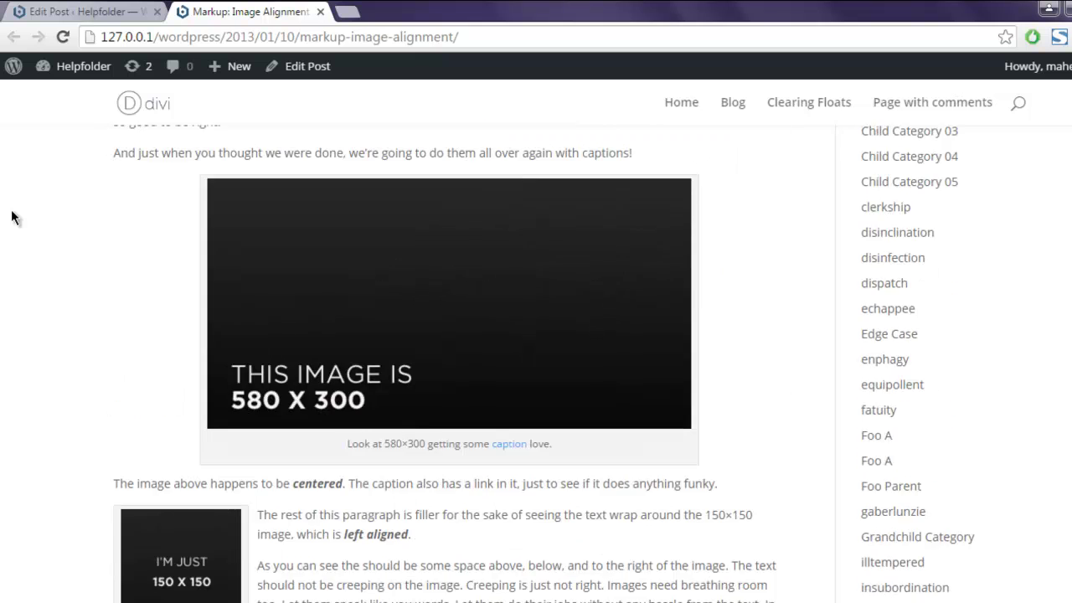
{"action": "scroll", "coordinate": [12, 216], "scroll_direction": "down", "scroll_amount": 12}
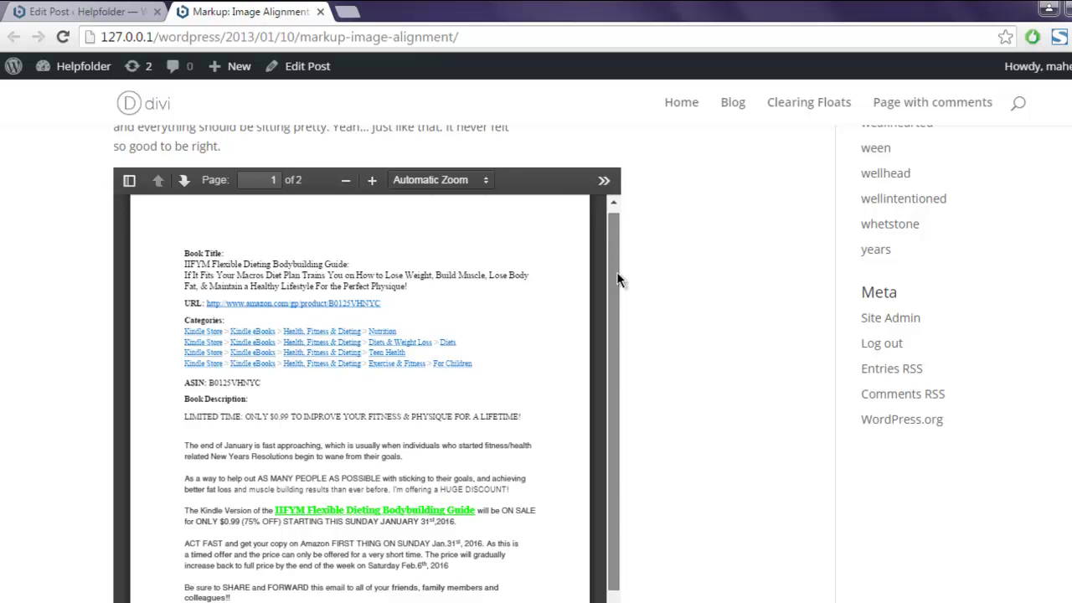
{"action": "scroll", "coordinate": [611, 419], "scroll_direction": "down", "scroll_amount": 5}
{"action": "scroll", "coordinate": [606, 254], "scroll_direction": "up", "scroll_amount": 3}
{"action": "scroll", "coordinate": [606, 253], "scroll_direction": "up", "scroll_amount": 2}
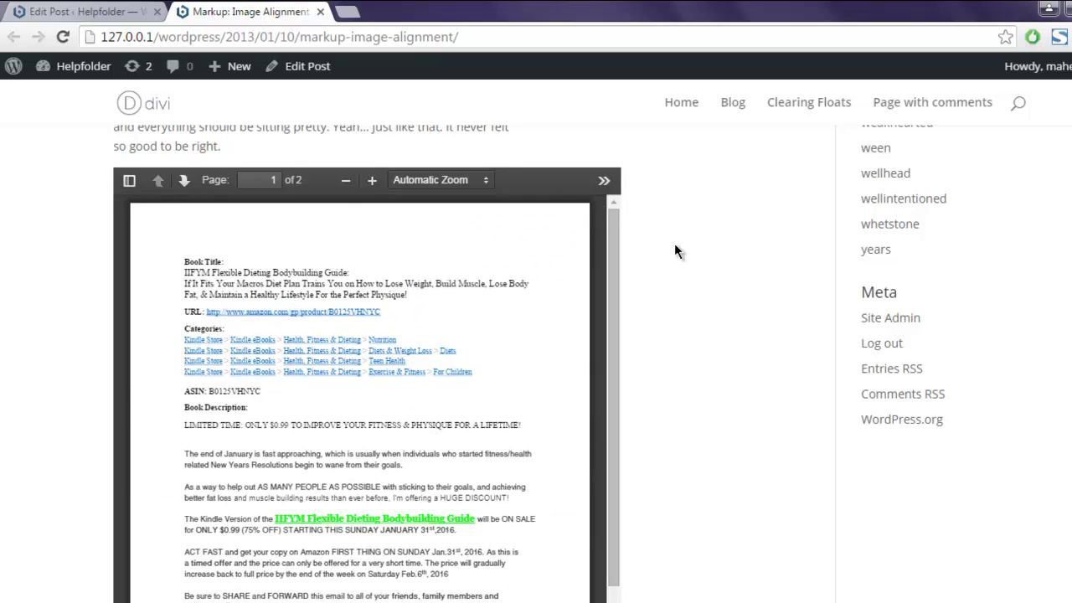
{"action": "scroll", "coordinate": [675, 242], "scroll_direction": "down", "scroll_amount": 2}
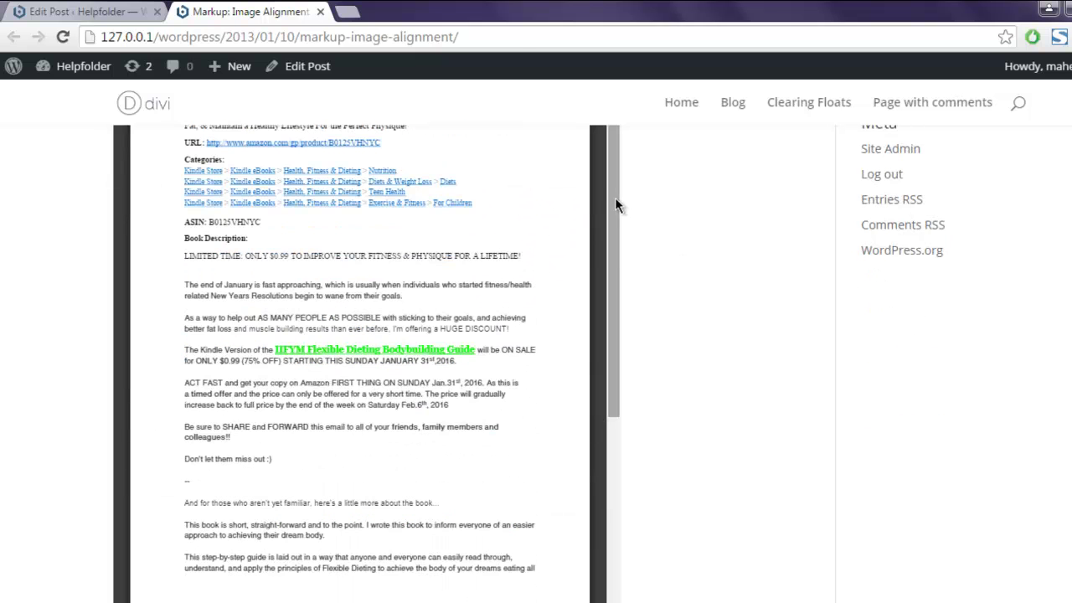
{"action": "left_click_drag", "start_coordinate": [616, 206], "coordinate": [609, 168]}
{"action": "scroll", "coordinate": [690, 212], "scroll_direction": "up", "scroll_amount": 3}
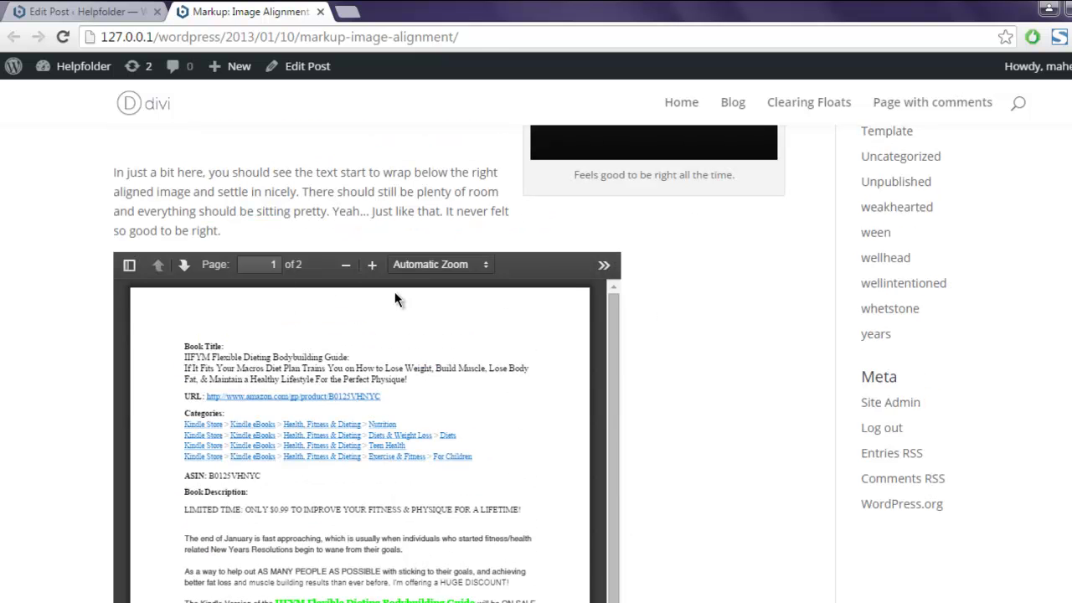
Zoom the embedded PDF in to 90% and back out to 70%
{"action": "left_click", "coordinate": [373, 265]}
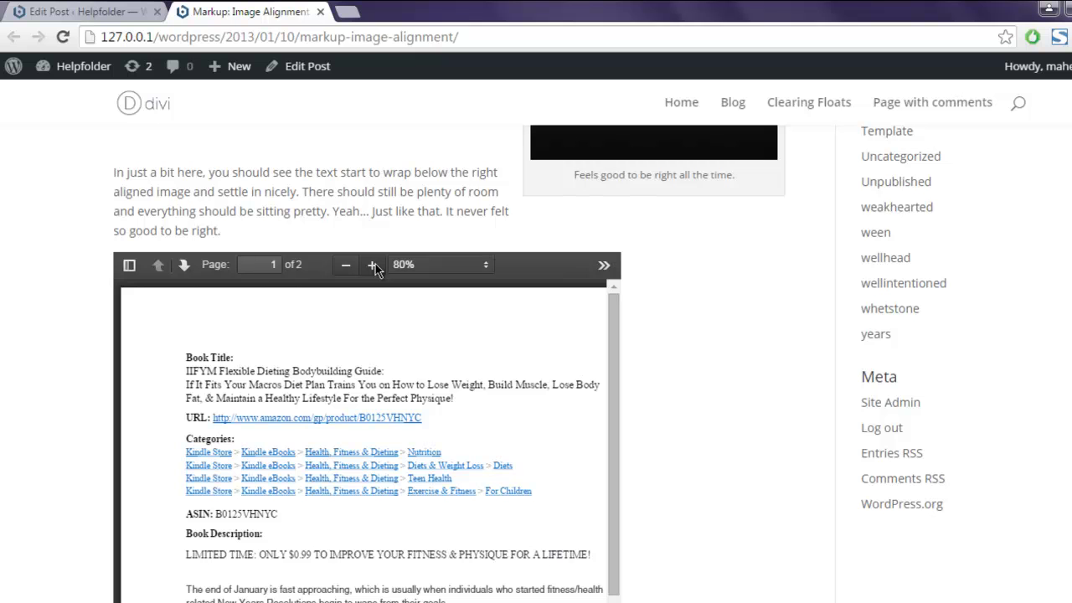
{"action": "left_click", "coordinate": [373, 265]}
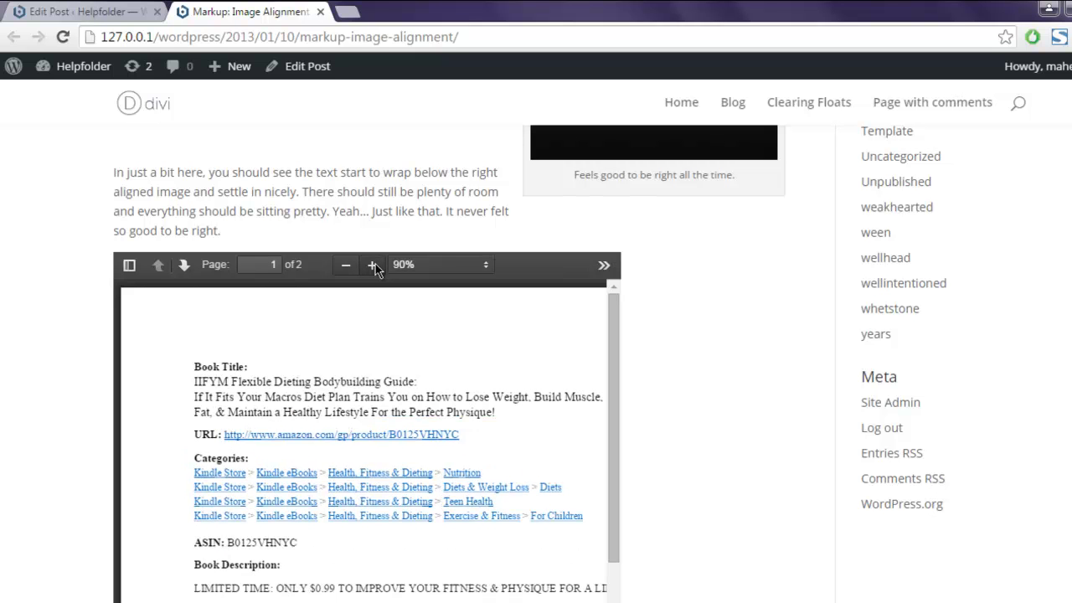
{"action": "left_click", "coordinate": [350, 267]}
{"action": "left_click", "coordinate": [348, 265]}
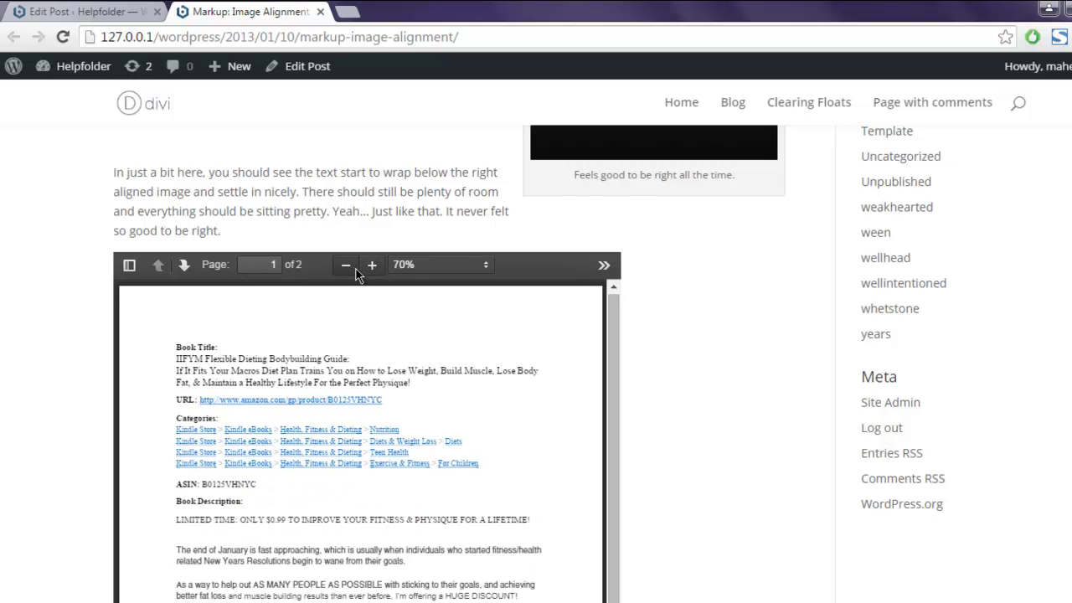
Check the embedded viewer's page number field and its additional tools, such as print, download and rotate
{"action": "left_click", "coordinate": [273, 265]}
{"action": "left_click", "coordinate": [267, 265]}
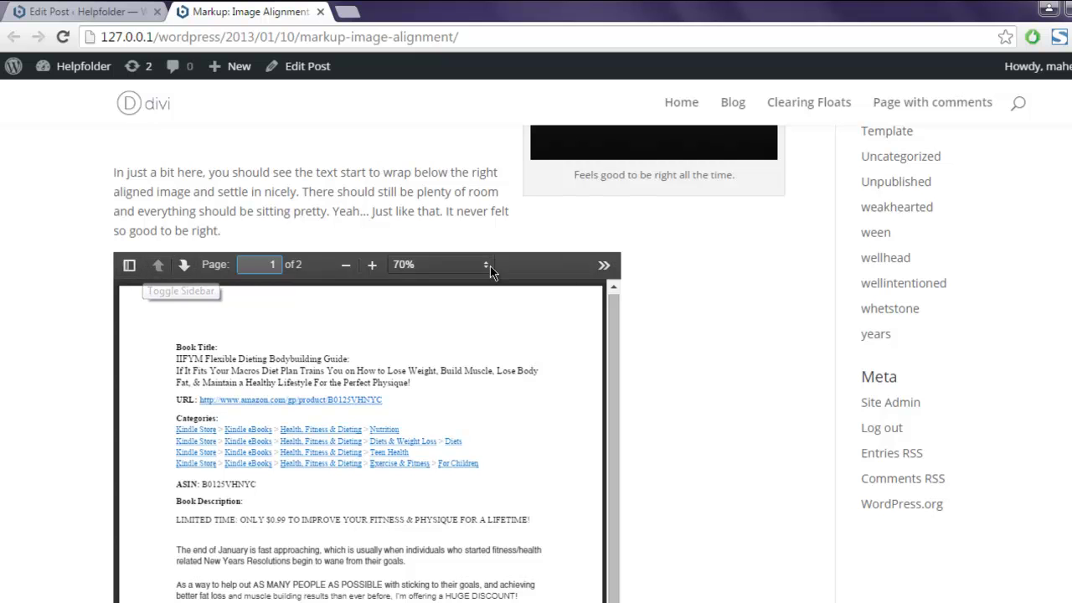
{"action": "left_click", "coordinate": [605, 265]}
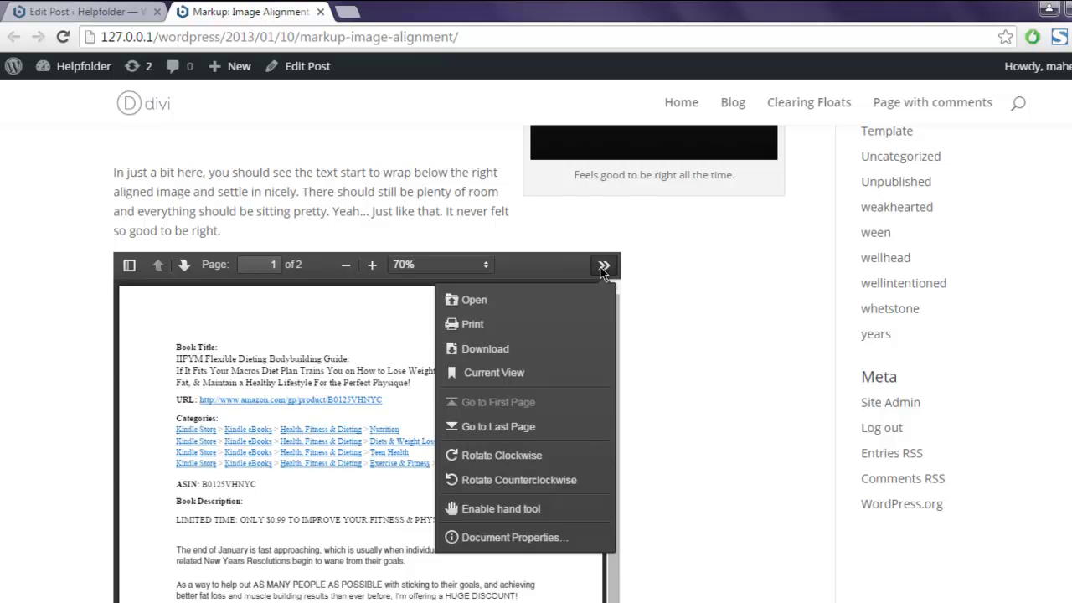
{"action": "left_click", "coordinate": [604, 266]}
Check how the embedded PDF sits between the "In just a bit here" paragraph and the closing line
{"action": "scroll", "coordinate": [695, 293], "scroll_direction": "down", "scroll_amount": 6}
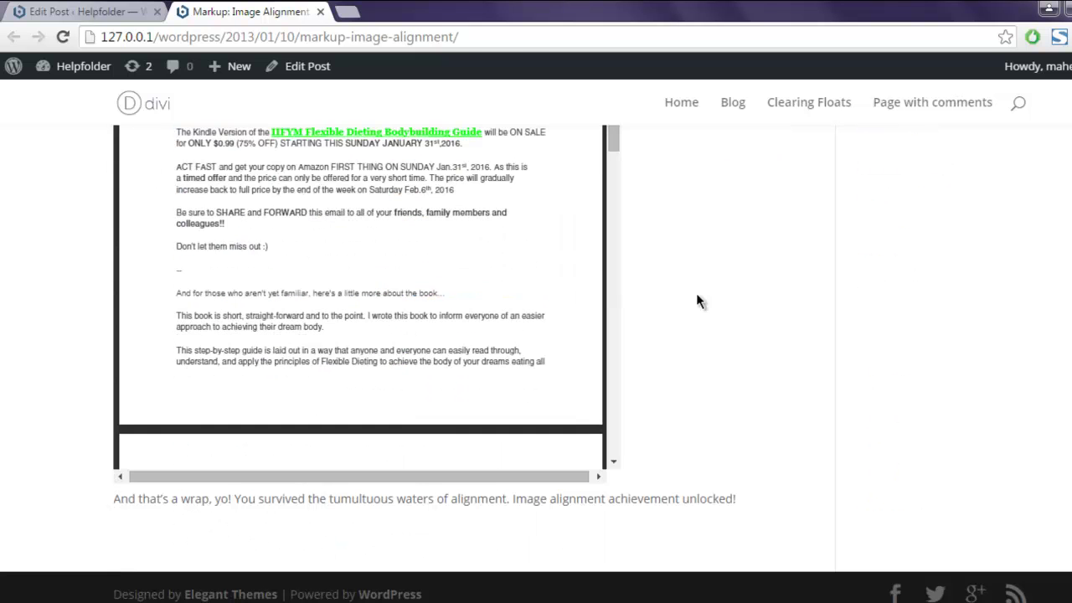
{"action": "scroll", "coordinate": [697, 293], "scroll_direction": "up", "scroll_amount": 5}
{"action": "scroll", "coordinate": [697, 295], "scroll_direction": "up", "scroll_amount": 1}
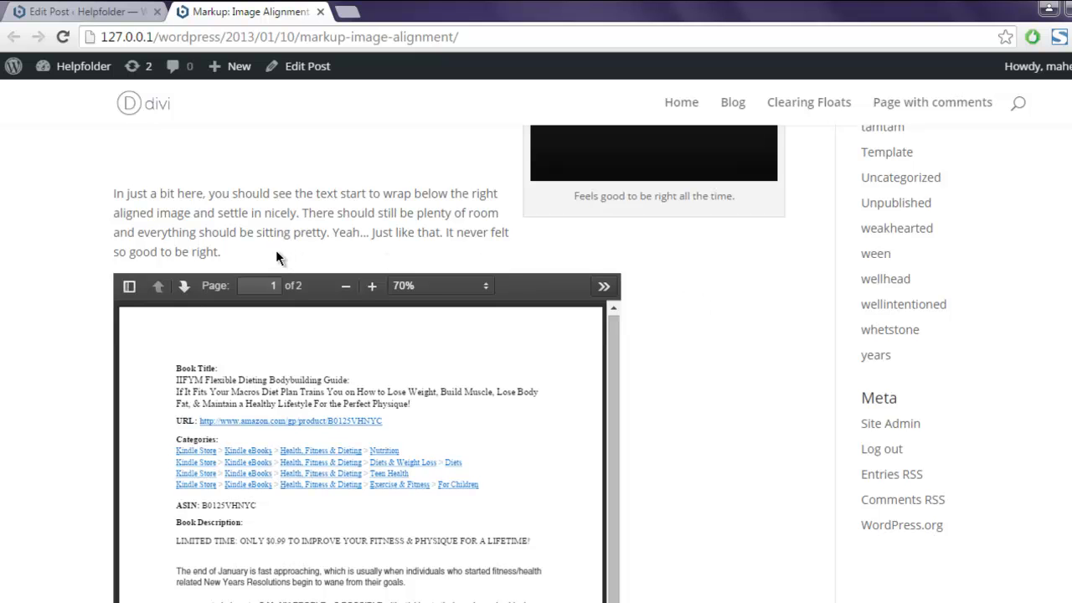
{"action": "left_click_drag", "start_coordinate": [112, 195], "coordinate": [234, 256]}
{"action": "left_click", "coordinate": [234, 256]}
{"action": "scroll", "coordinate": [19, 263], "scroll_direction": "down", "scroll_amount": 1}
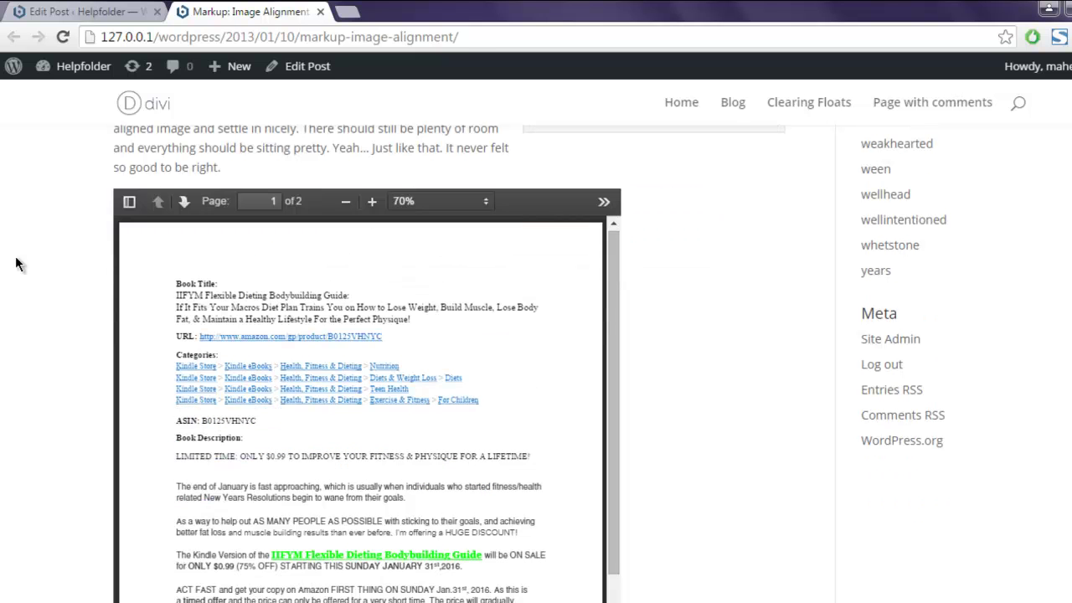
{"action": "scroll", "coordinate": [18, 263], "scroll_direction": "down", "scroll_amount": 1}
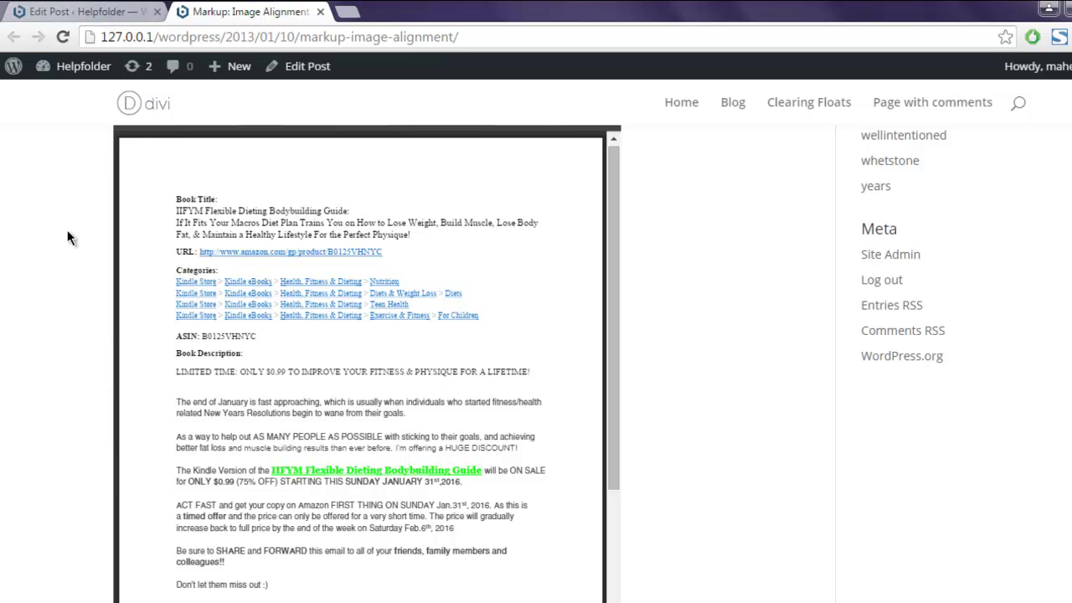
Return to the post editor and review the opening tag, PDF URL and closing tag of the pdfviewer shortcode
{"action": "left_click", "coordinate": [93, 13]}
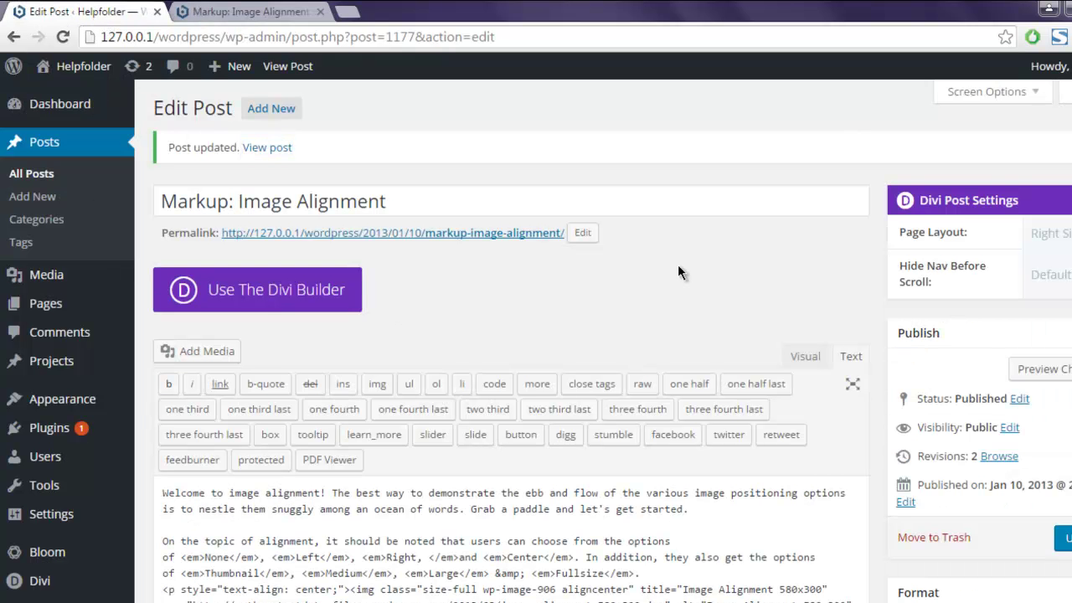
{"action": "scroll", "coordinate": [680, 270], "scroll_direction": "down", "scroll_amount": 15}
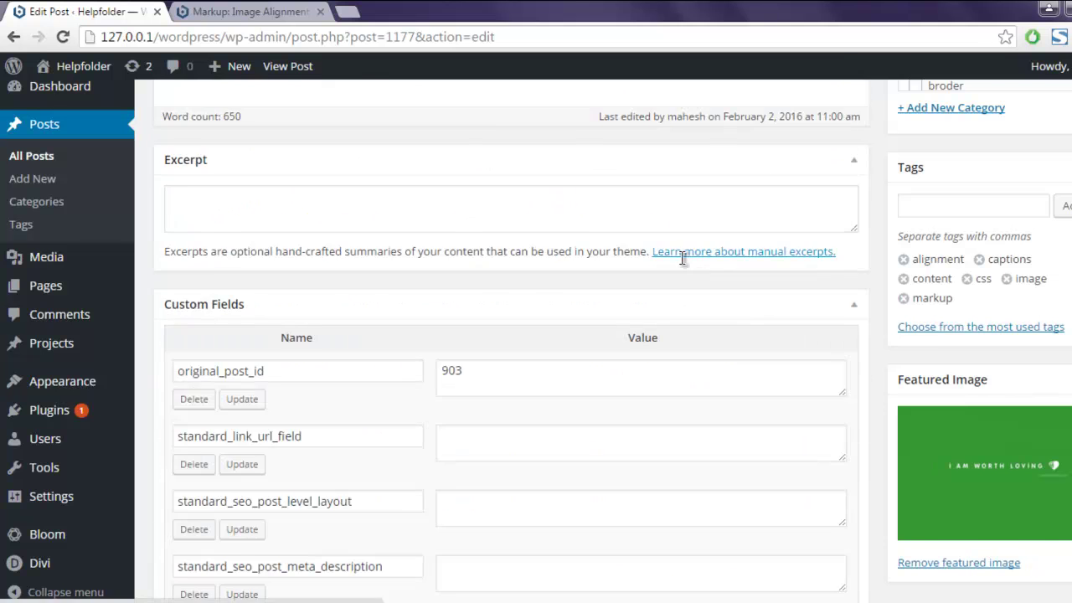
{"action": "scroll", "coordinate": [680, 260], "scroll_direction": "up", "scroll_amount": 3}
{"action": "left_click_drag", "start_coordinate": [163, 264], "coordinate": [226, 263]}
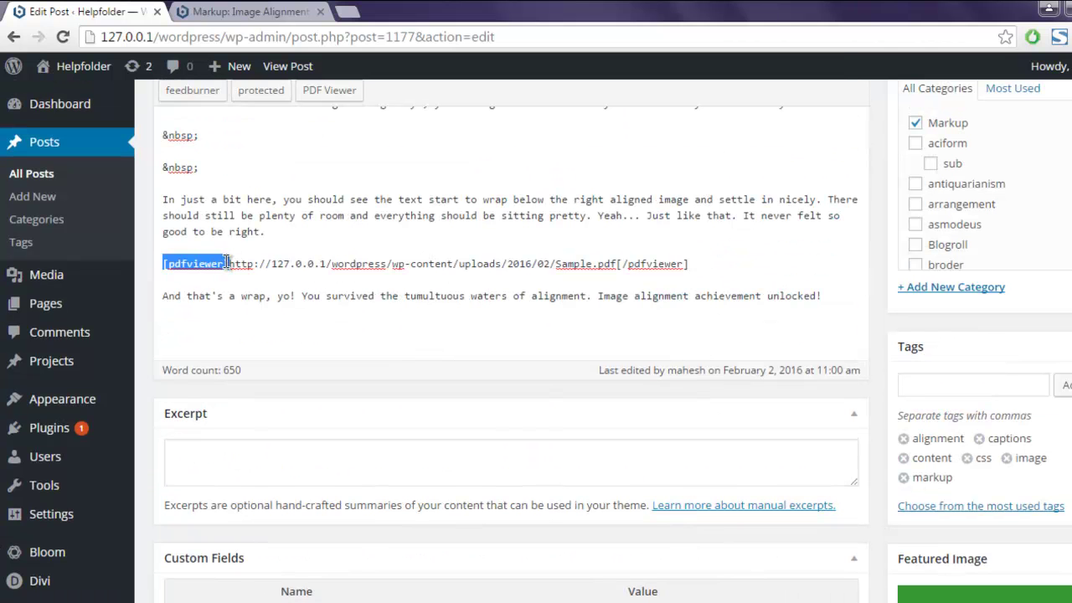
{"action": "left_click", "coordinate": [227, 281]}
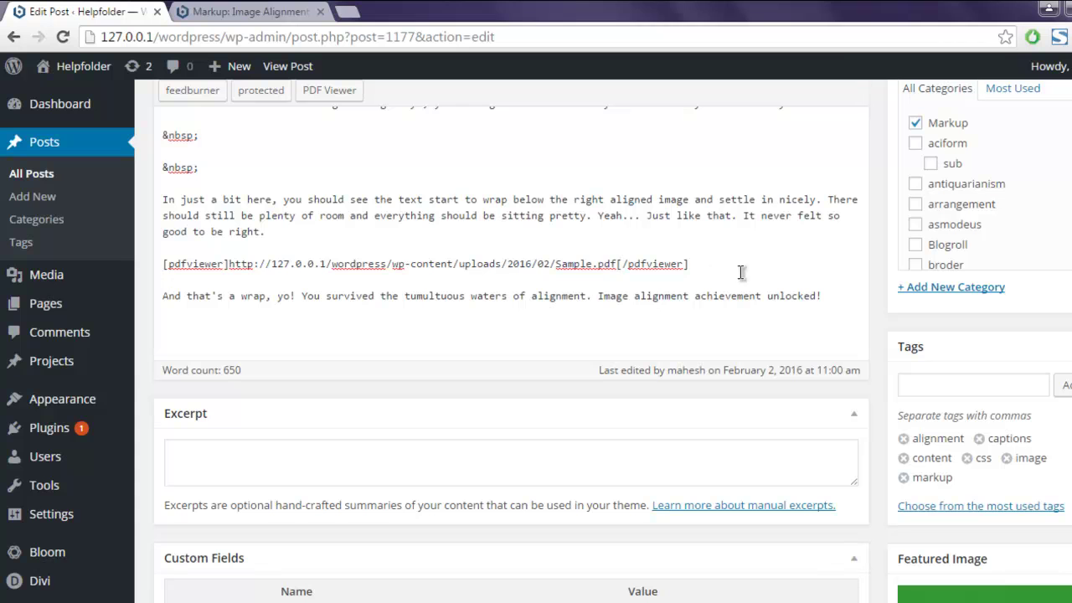
{"action": "left_click", "coordinate": [623, 266]}
{"action": "type", "text": "/"}
{"action": "left_click_drag", "start_coordinate": [618, 264], "coordinate": [231, 264]}
{"action": "left_click", "coordinate": [374, 285]}
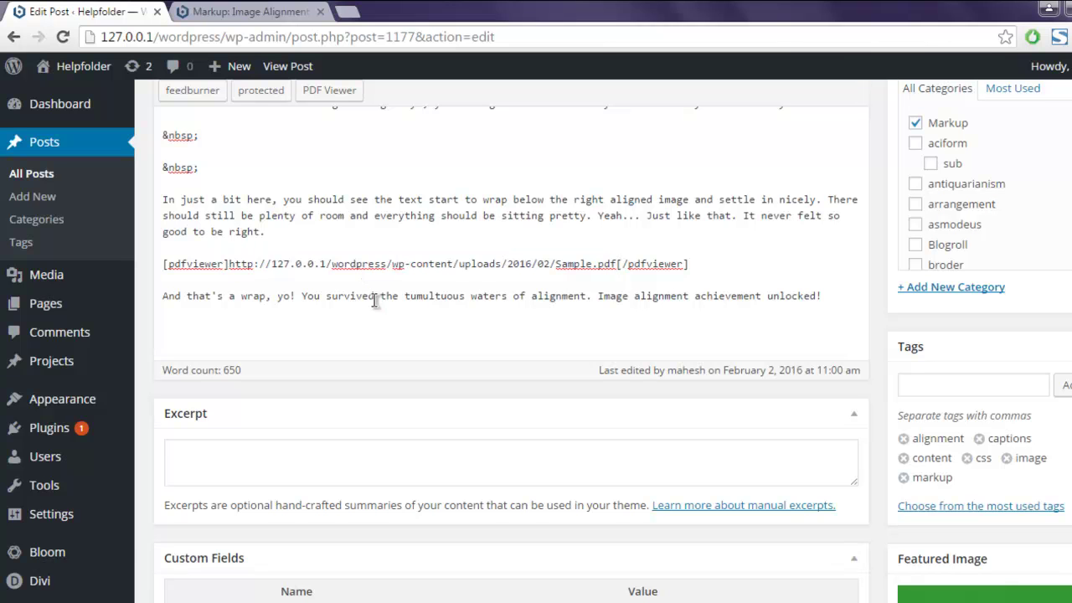